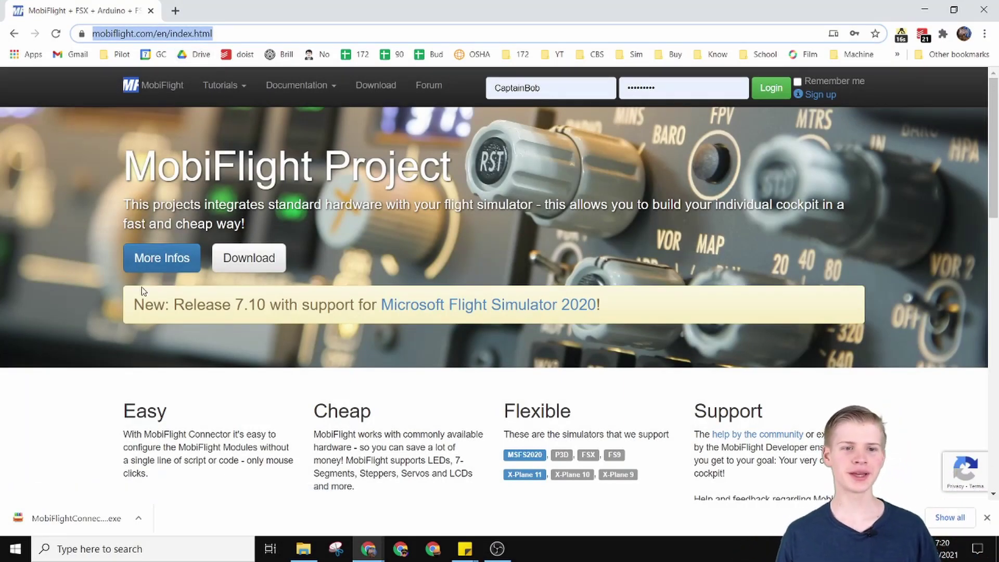
Step: Go from the mobiflight.com homepage to the Download page for MobiFlight Connector 7.10.0
{"action": "left_click", "coordinate": [251, 261]}
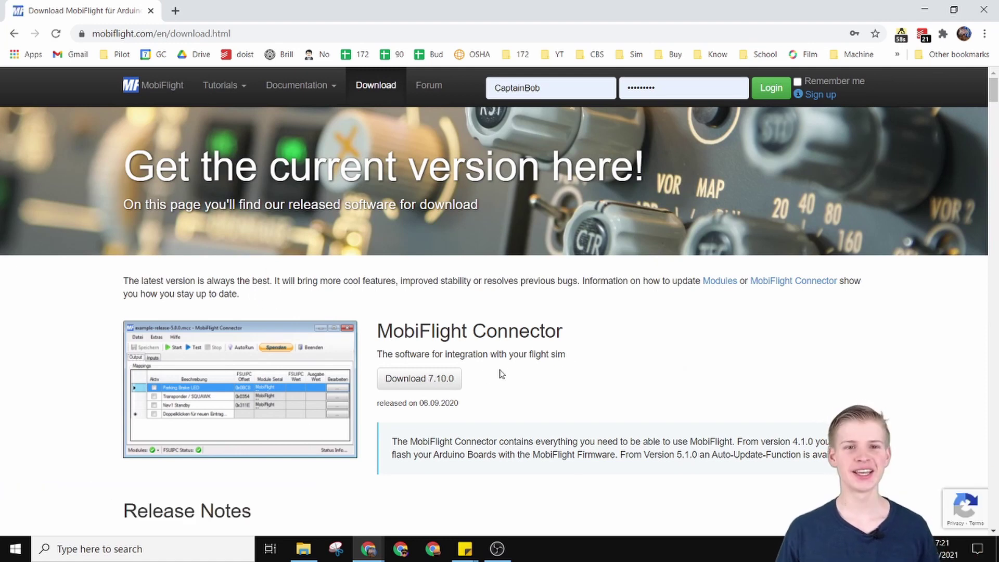
Step: Download the 7.10.0 installer, saving it into a new Downloads\MobiFlight folder
{"action": "left_click", "coordinate": [456, 380]}
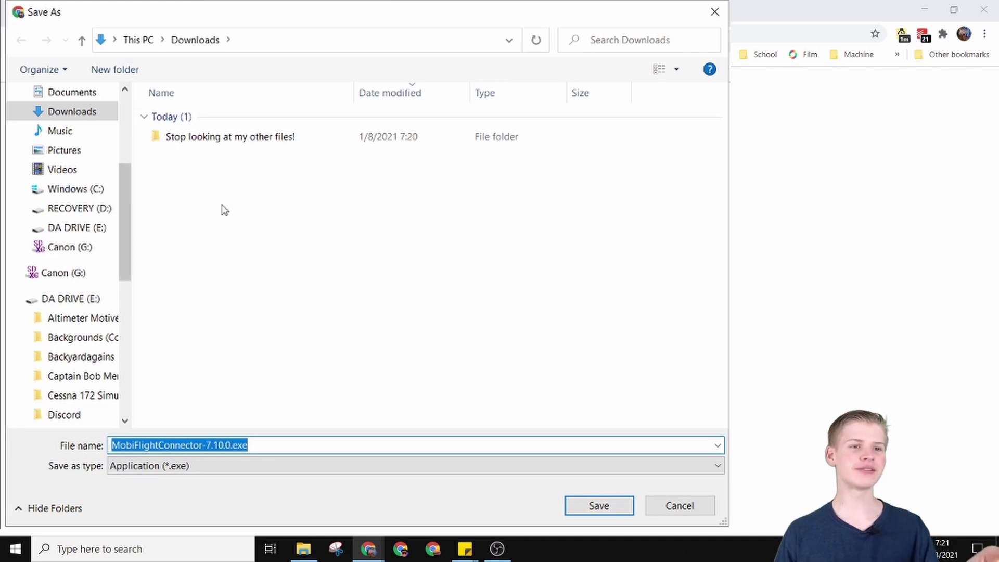
{"action": "right_click", "coordinate": [243, 229]}
{"action": "mouse_move", "coordinate": [156, 401]}
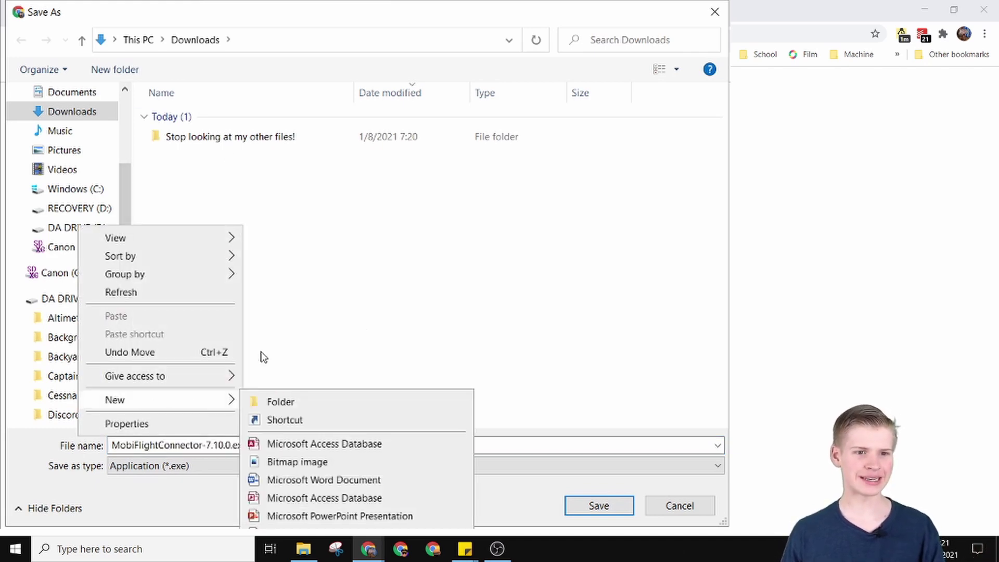
{"action": "left_click", "coordinate": [255, 401]}
{"action": "type", "text": "MobiFlight"}
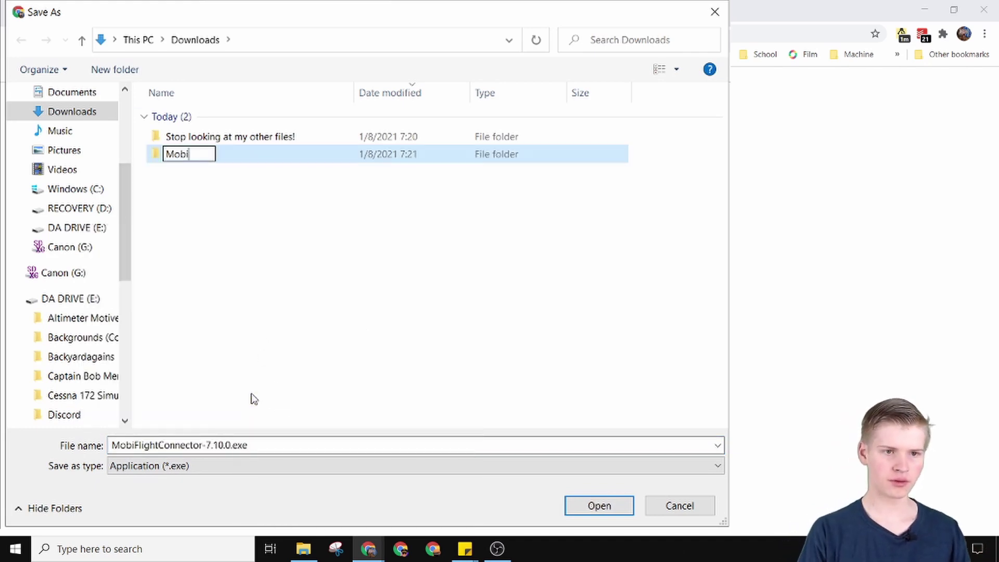
{"action": "key", "text": "Return"}
{"action": "key", "text": "Return"}
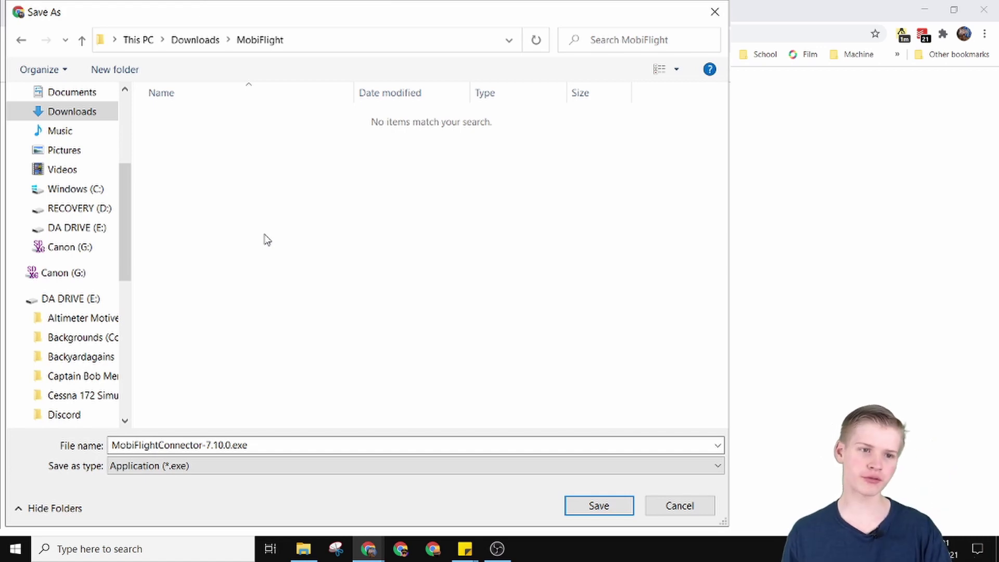
{"action": "key", "text": "Return"}
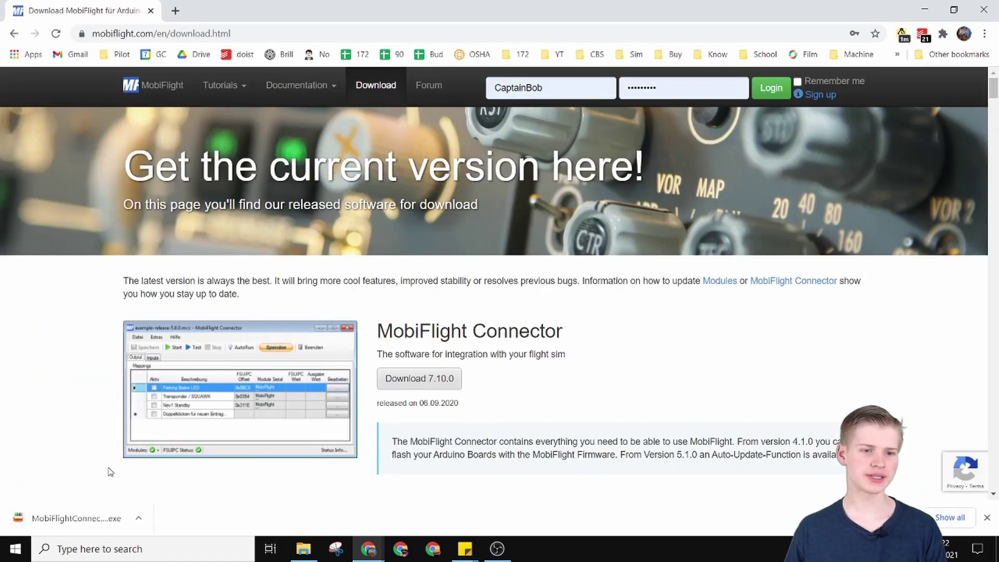
Step: Run the downloaded package, browse the MobiFlight folder's files, then minimise File Explorer
{"action": "left_click", "coordinate": [91, 521]}
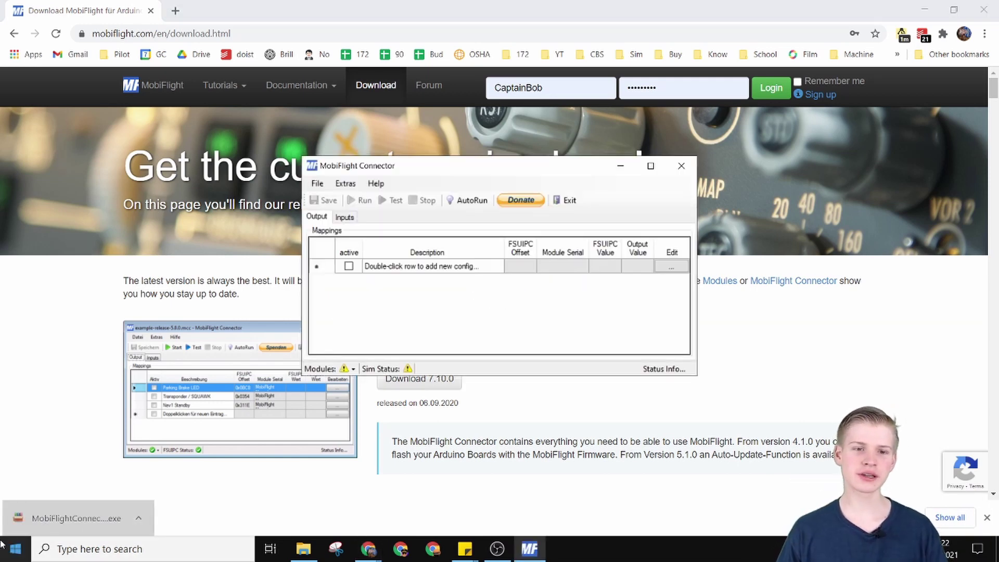
{"action": "left_click", "coordinate": [303, 549]}
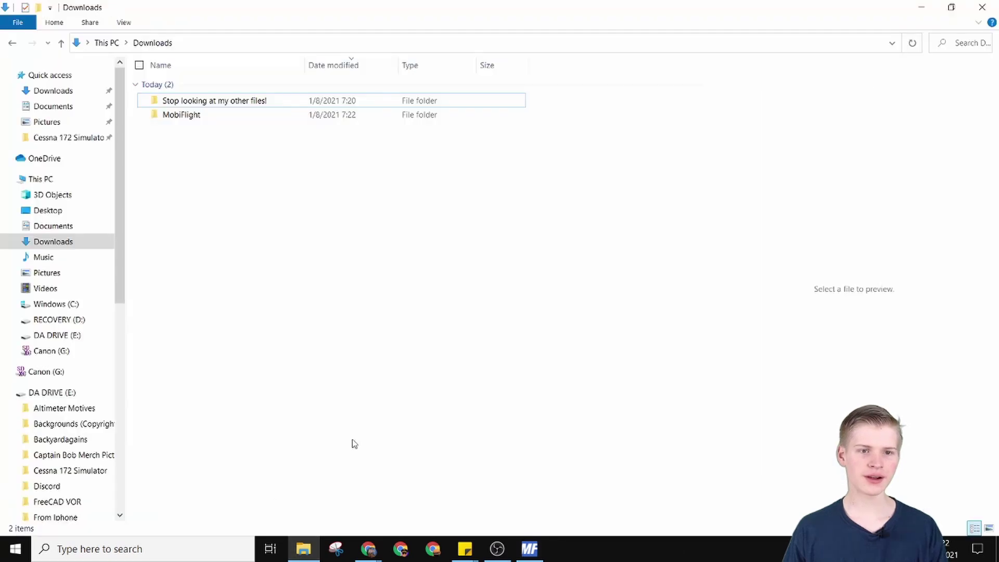
{"action": "left_click", "coordinate": [181, 115]}
{"action": "double_click", "coordinate": [181, 115]}
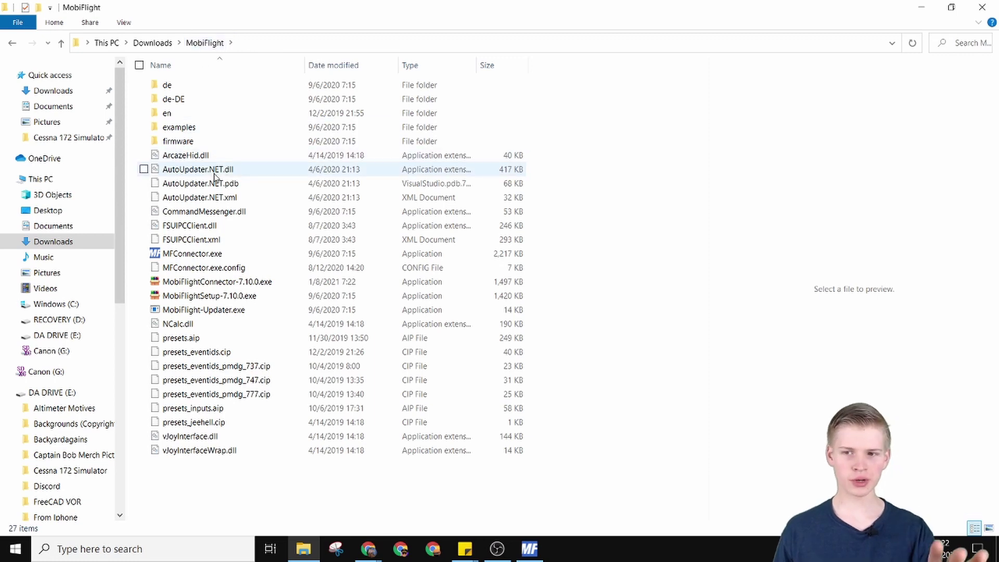
{"action": "key", "text": "BackSpace"}
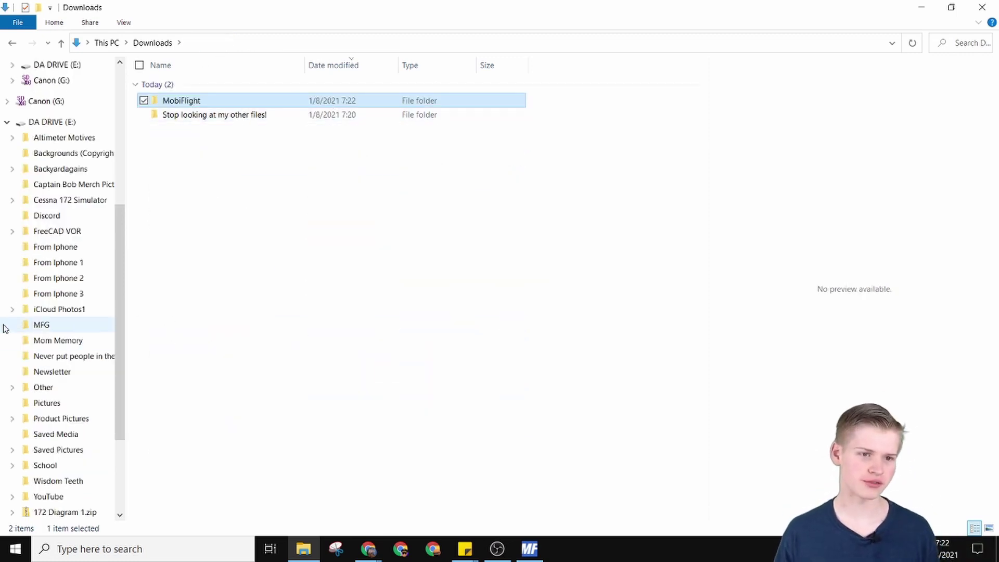
{"action": "left_click", "coordinate": [922, 7]}
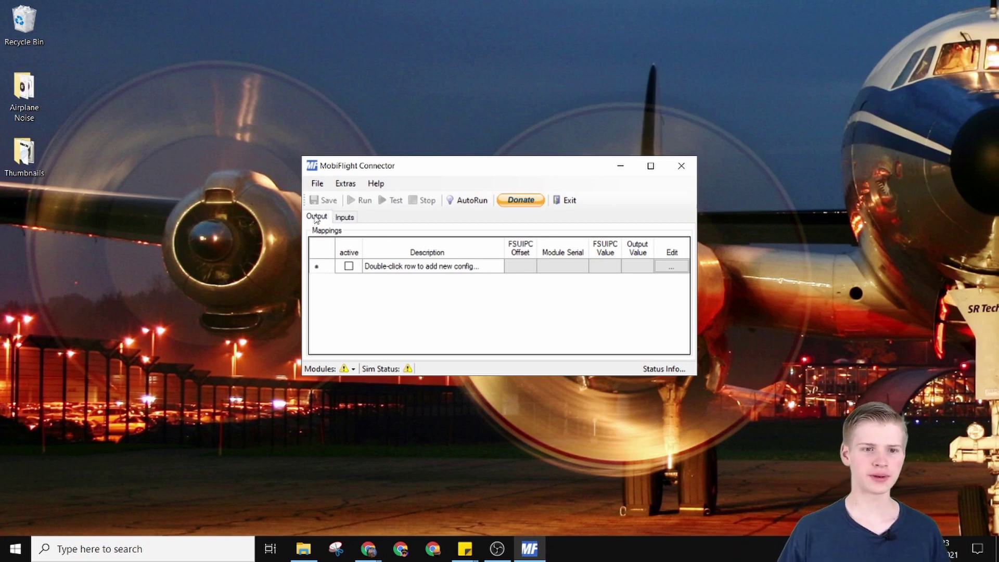
{"action": "left_click", "coordinate": [343, 217]}
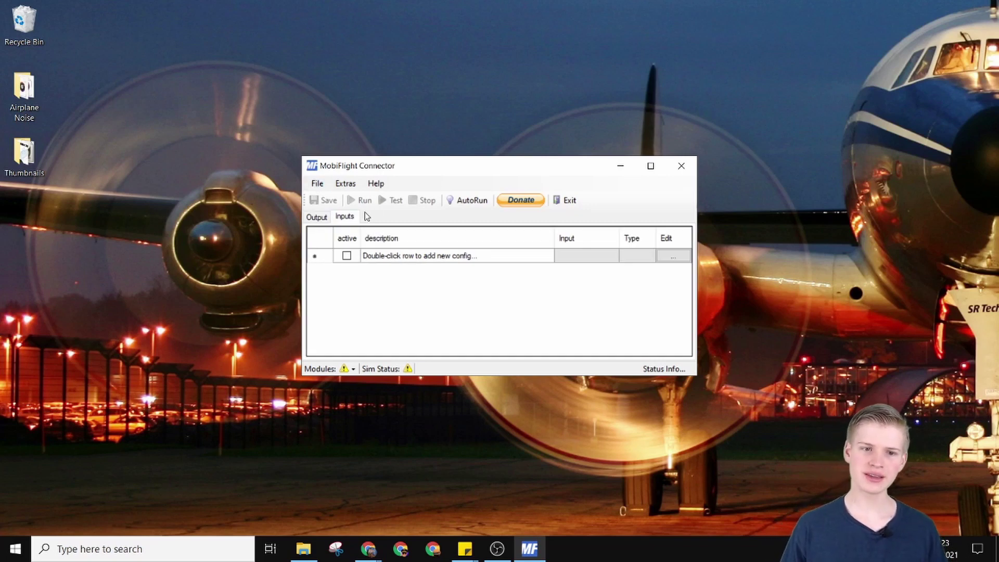
{"action": "left_click", "coordinate": [310, 220]}
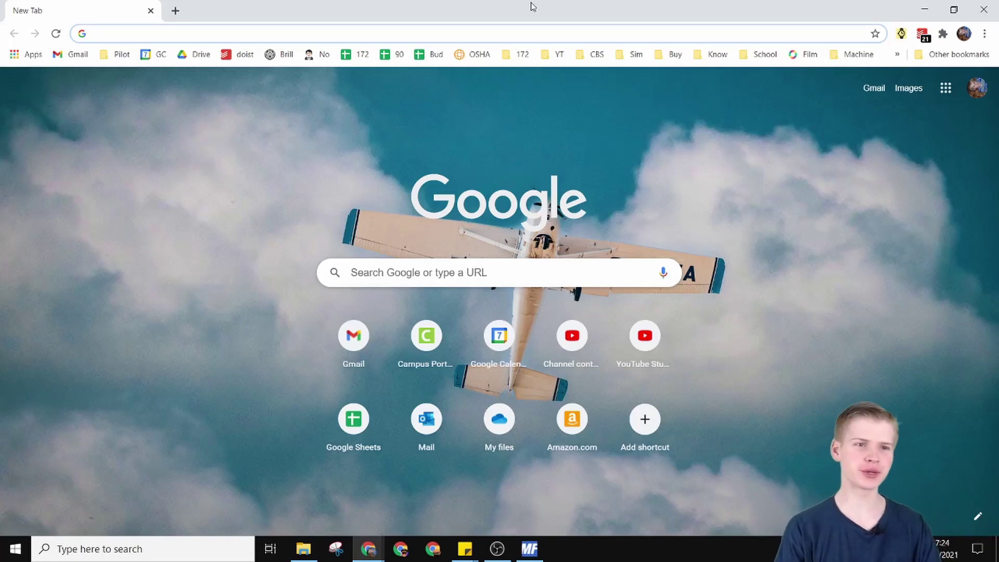
Step: Search the web for 'Arduino IDE' and reach the Arduino software page
{"action": "type", "text": "Arduino IDE"}
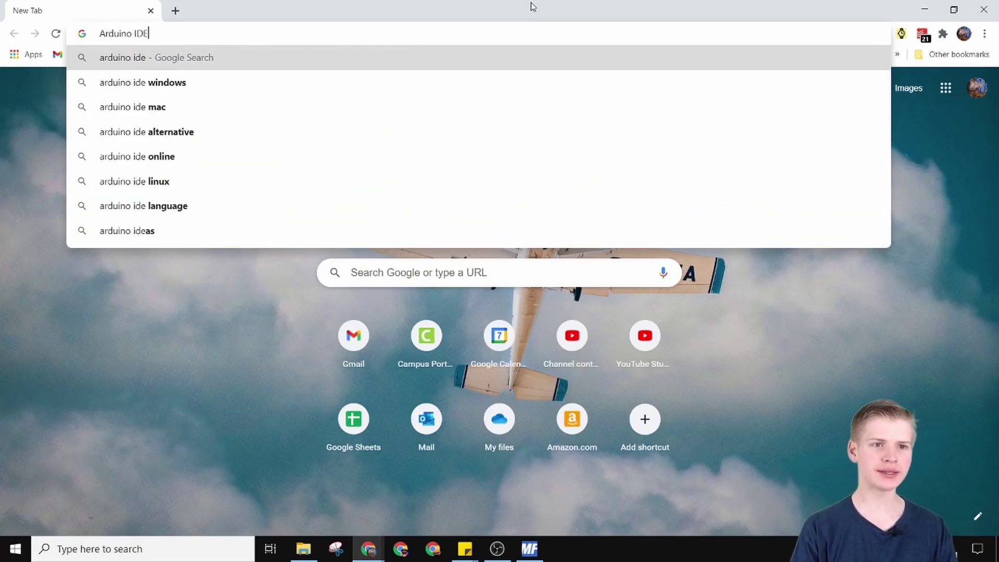
{"action": "key", "text": "Return"}
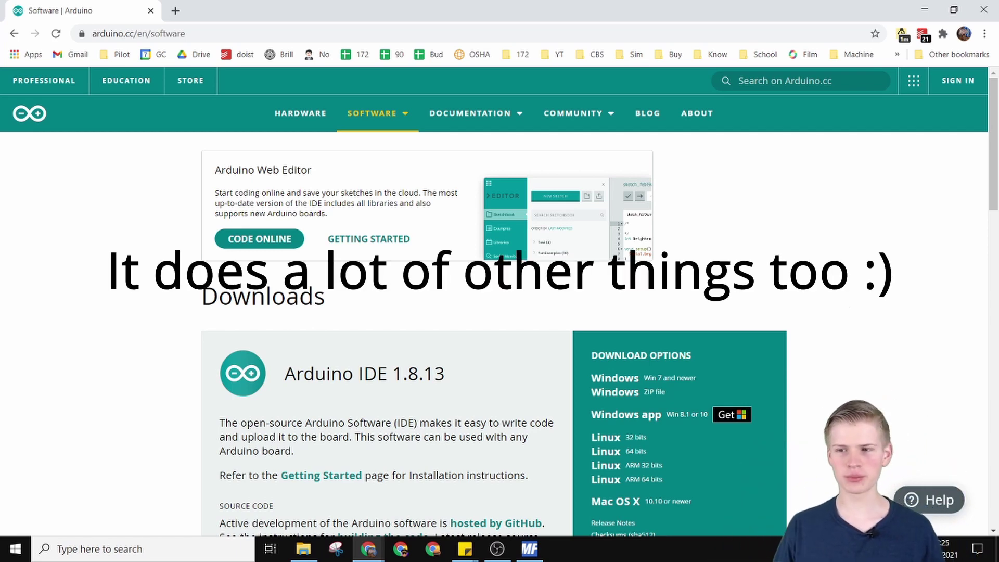
{"action": "scroll", "coordinate": [561, 368], "scroll_direction": "down", "scroll_amount": 1}
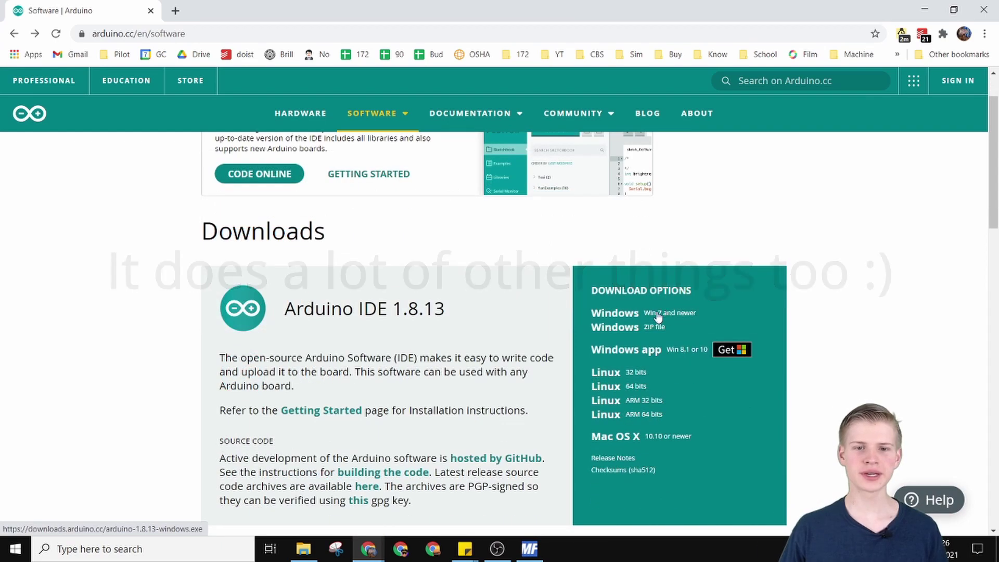
Step: Download arduino-1.8.13-windows.exe (Windows 7 and newer) to Downloads without donating
{"action": "left_click", "coordinate": [691, 316]}
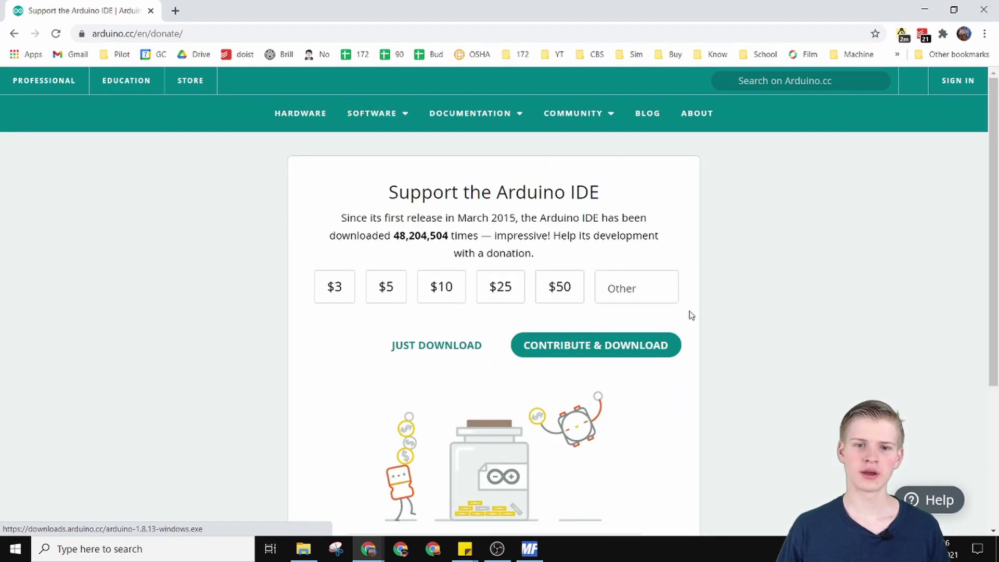
{"action": "left_click", "coordinate": [439, 351]}
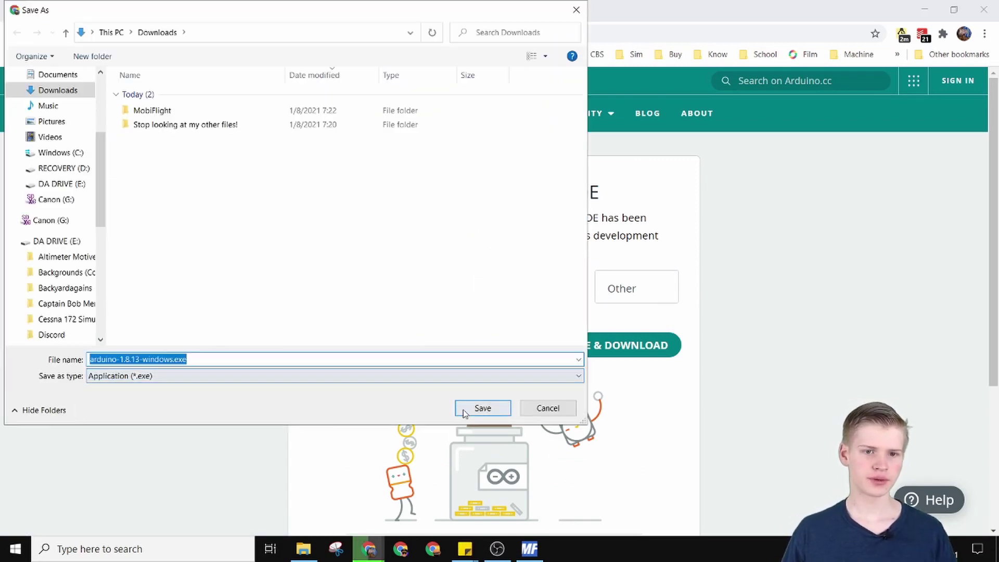
{"action": "left_click", "coordinate": [487, 410]}
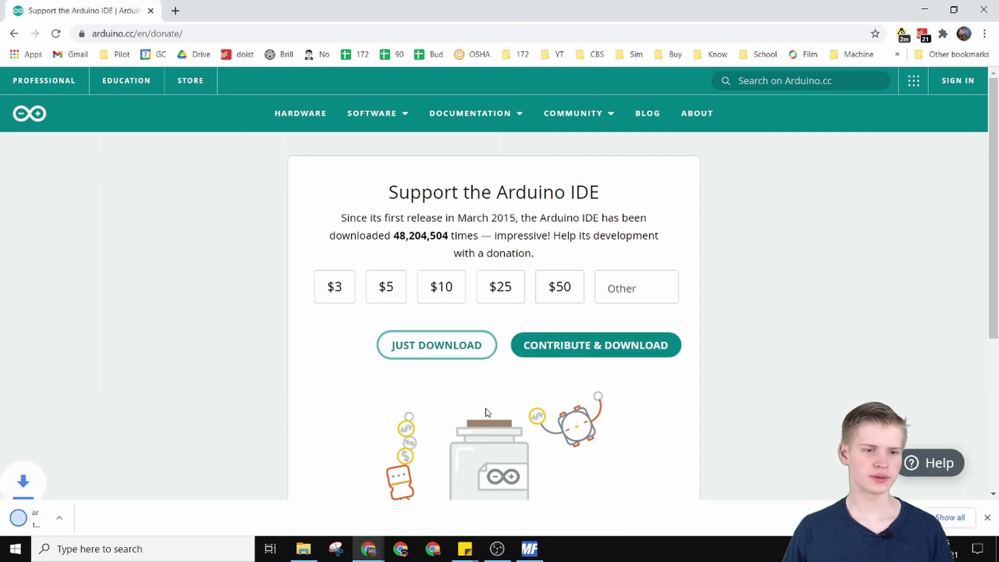
{"action": "key", "text": "alt+Left"}
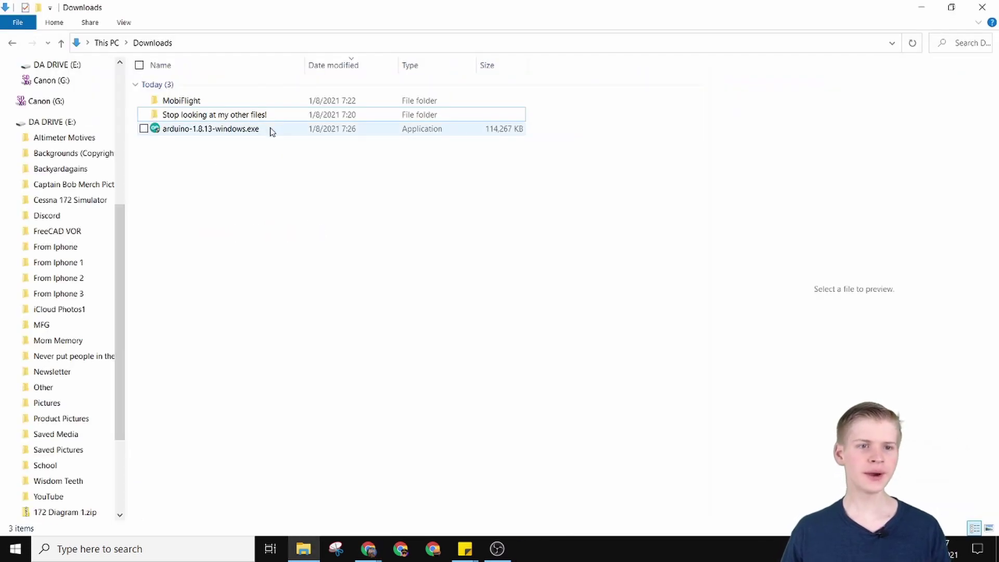
Step: Run arduino-1.8.13-windows.exe and install with default components into C:\Program Files (x86)\Arduino
{"action": "left_click", "coordinate": [270, 132]}
{"action": "double_click", "coordinate": [267, 134]}
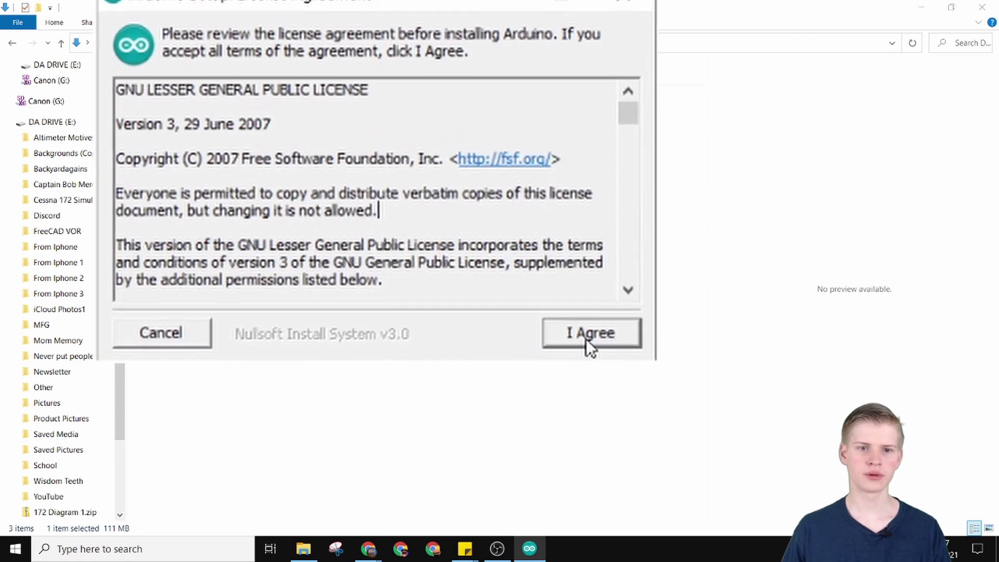
{"action": "left_click", "coordinate": [589, 338]}
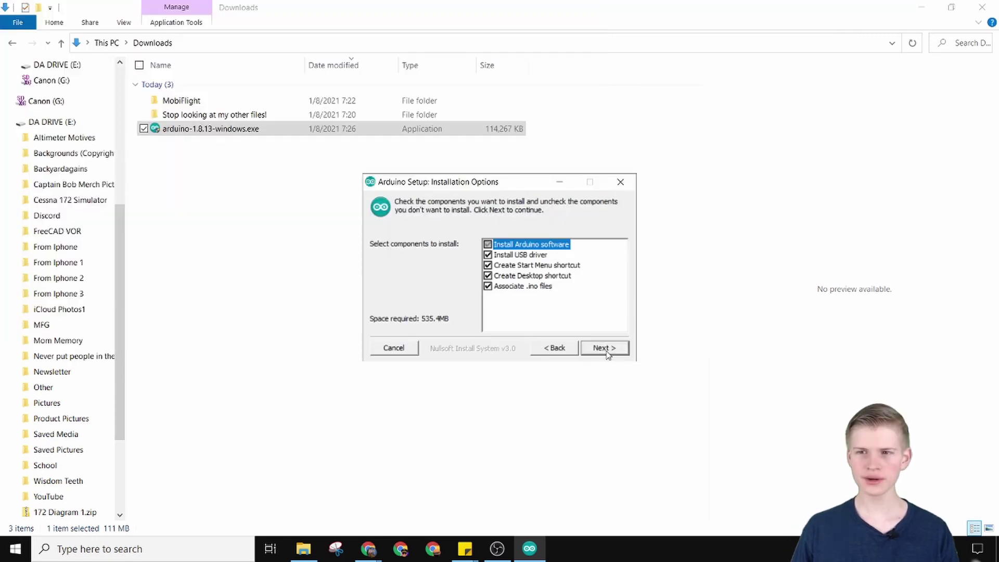
{"action": "left_click", "coordinate": [605, 352]}
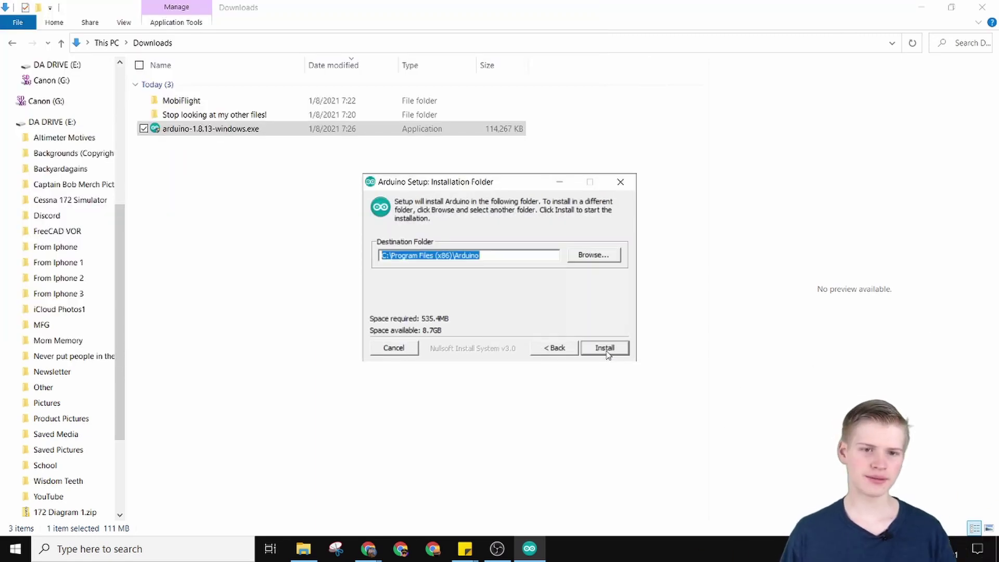
{"action": "left_click", "coordinate": [606, 354]}
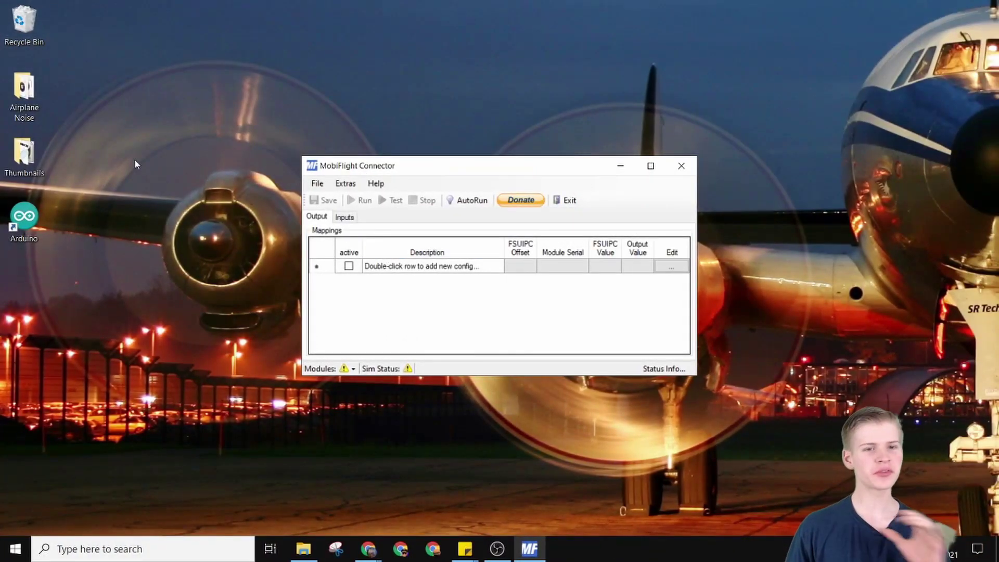
Step: Open the MobiFlight Modules page of the Connector's Settings from the Extras menu
{"action": "left_click", "coordinate": [347, 185]}
{"action": "left_click", "coordinate": [346, 184]}
{"action": "left_click", "coordinate": [345, 181]}
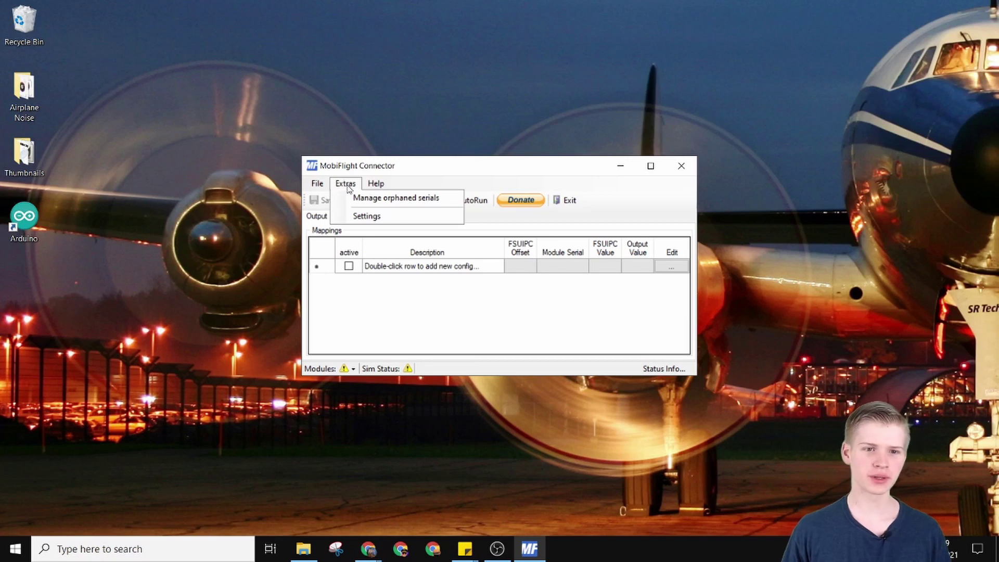
{"action": "left_click", "coordinate": [345, 215]}
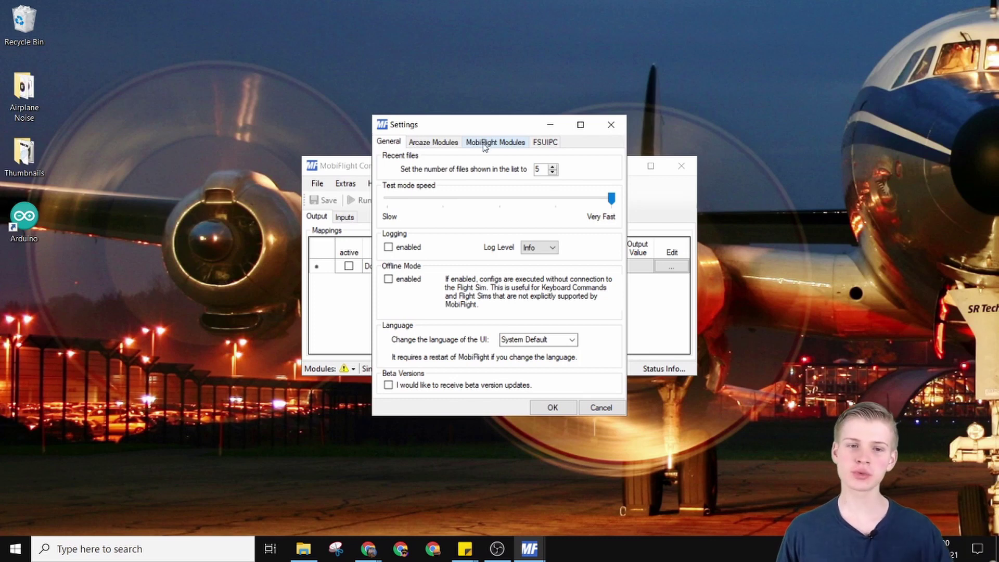
{"action": "left_click", "coordinate": [484, 145]}
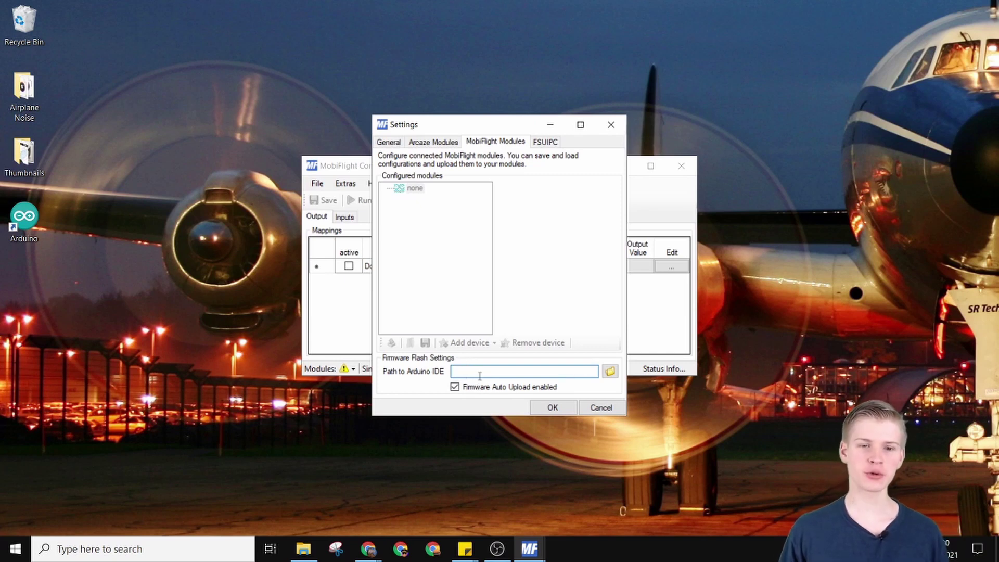
Step: Set the Path to Arduino IDE to C:\Program Files (x86)\Arduino
{"action": "left_click", "coordinate": [610, 370]}
{"action": "left_click", "coordinate": [423, 264]}
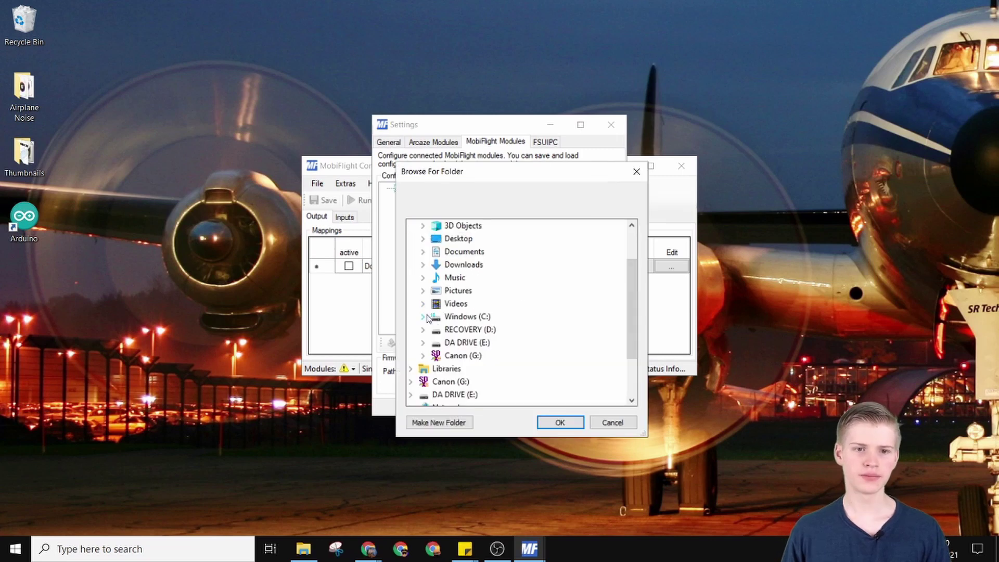
{"action": "left_click", "coordinate": [422, 317]}
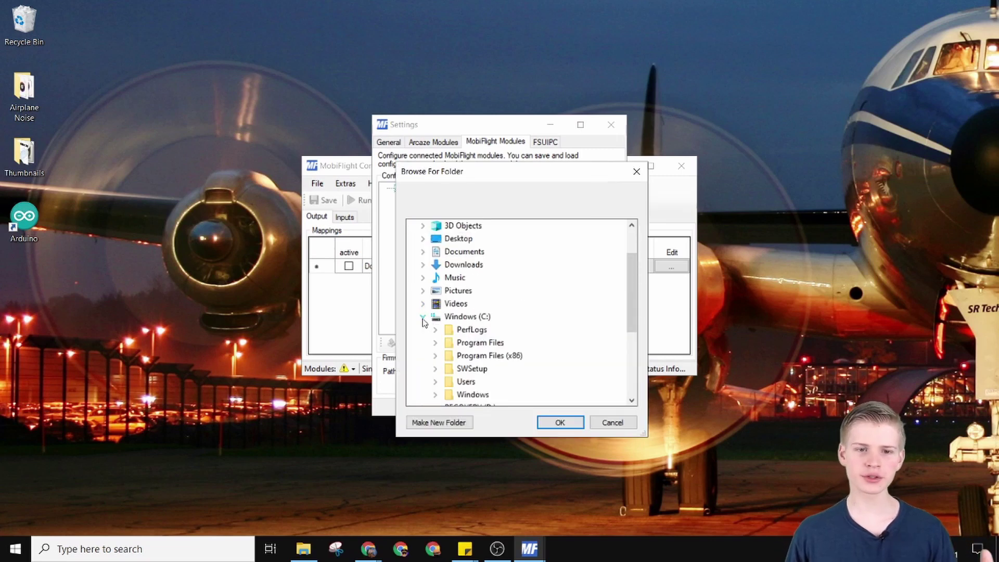
{"action": "left_click", "coordinate": [435, 356]}
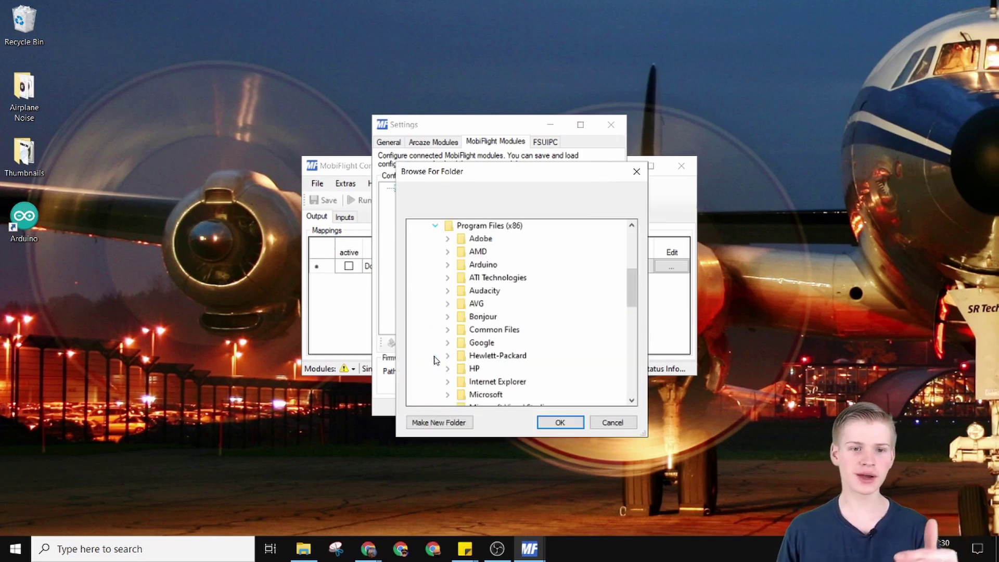
{"action": "scroll", "coordinate": [440, 333], "scroll_direction": "up", "scroll_amount": 3}
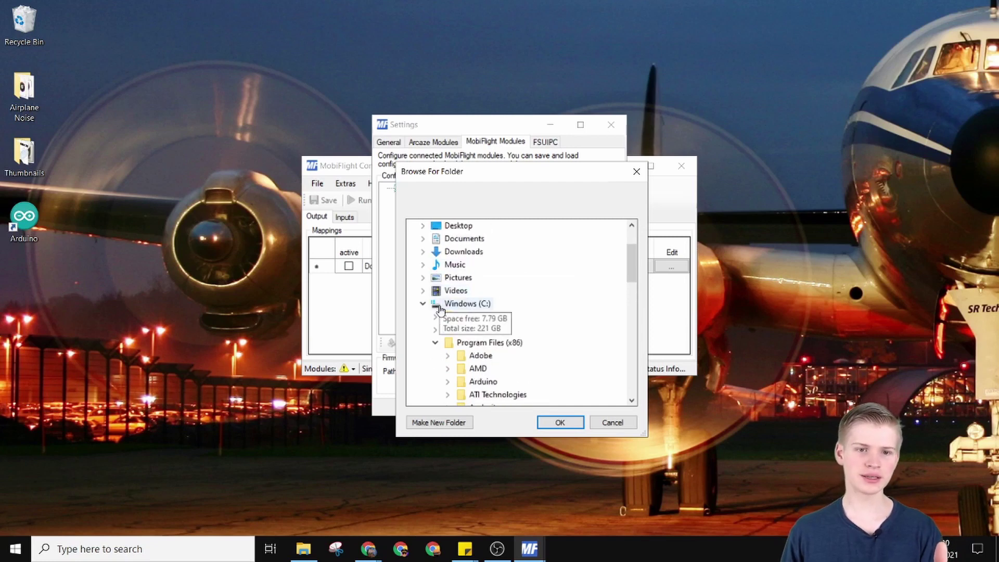
{"action": "scroll", "coordinate": [471, 346], "scroll_direction": "down", "scroll_amount": 3}
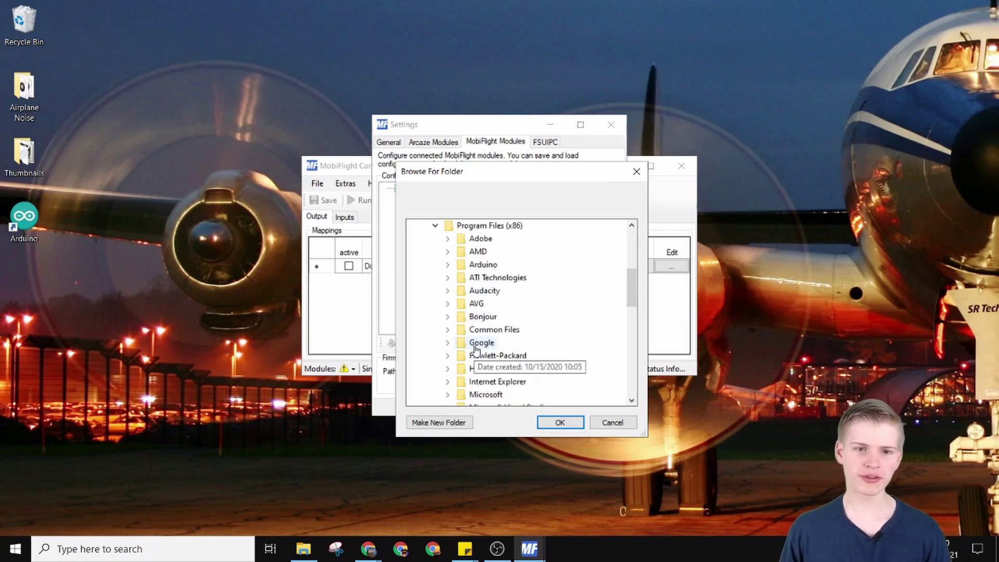
{"action": "double_click", "coordinate": [482, 265]}
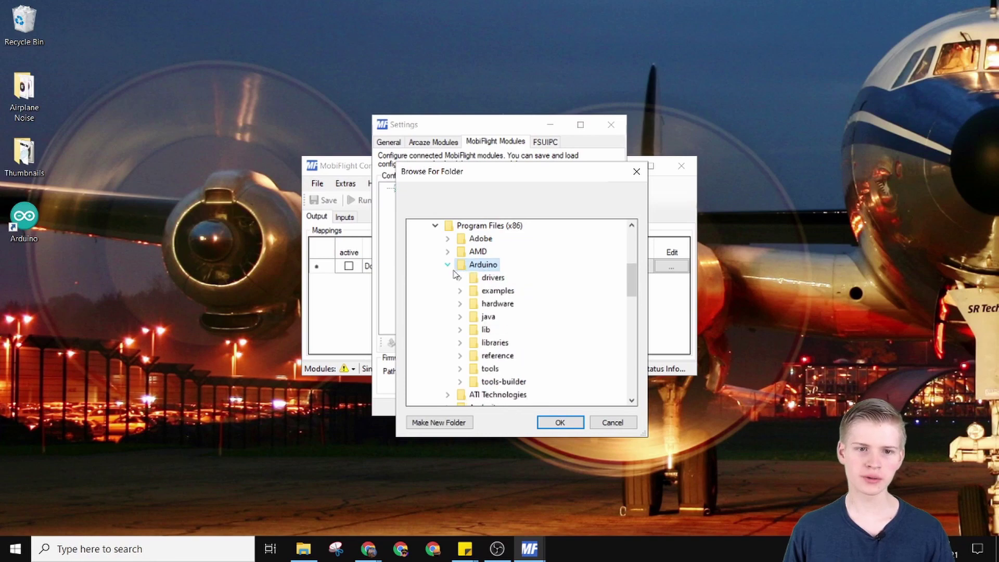
{"action": "left_click", "coordinate": [560, 423]}
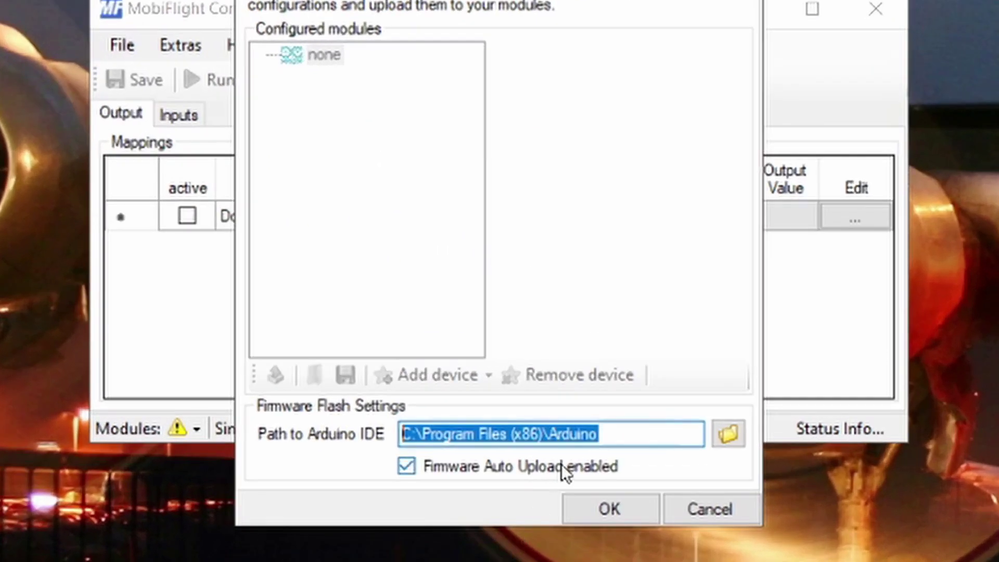
{"action": "left_click", "coordinate": [556, 374]}
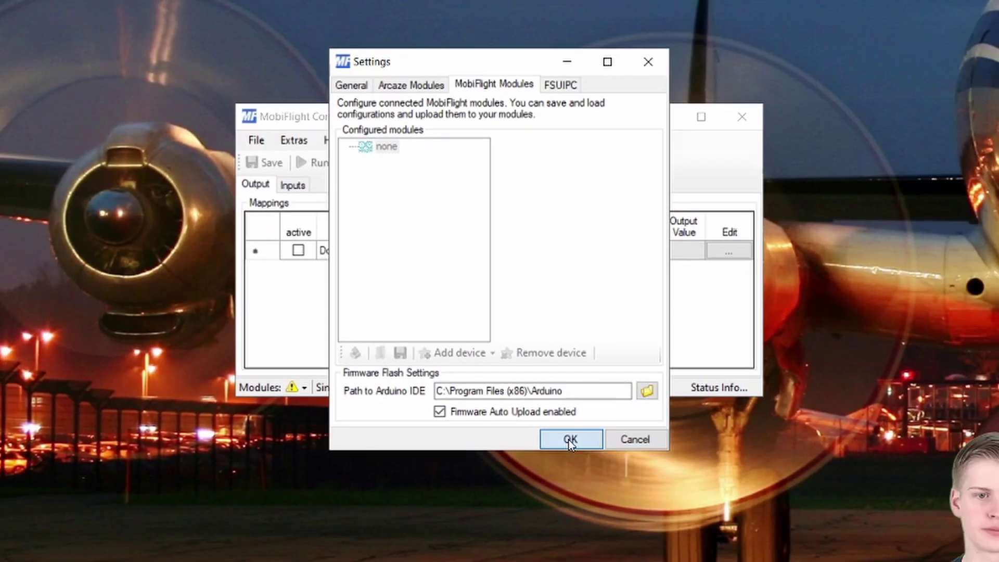
Step: Save the settings, then reopen MobiFlight Modules and select the MobiFlight Mega board
{"action": "left_click", "coordinate": [599, 513]}
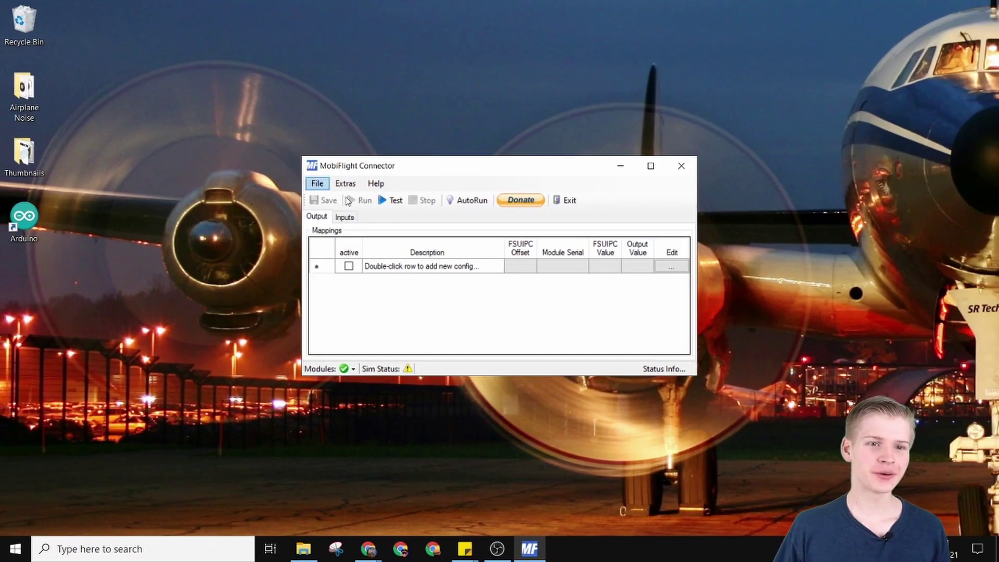
{"action": "left_click", "coordinate": [346, 183]}
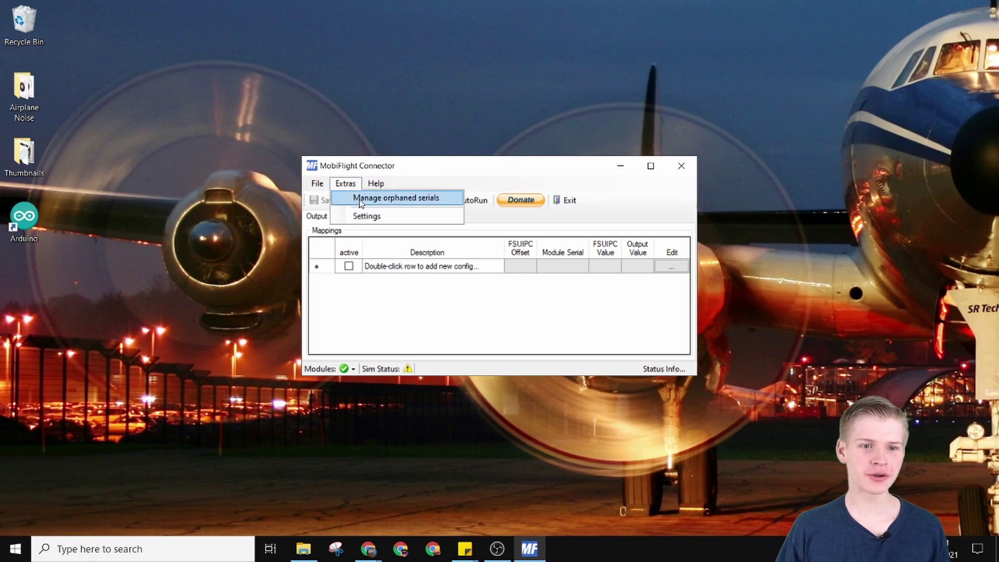
{"action": "left_click", "coordinate": [360, 217]}
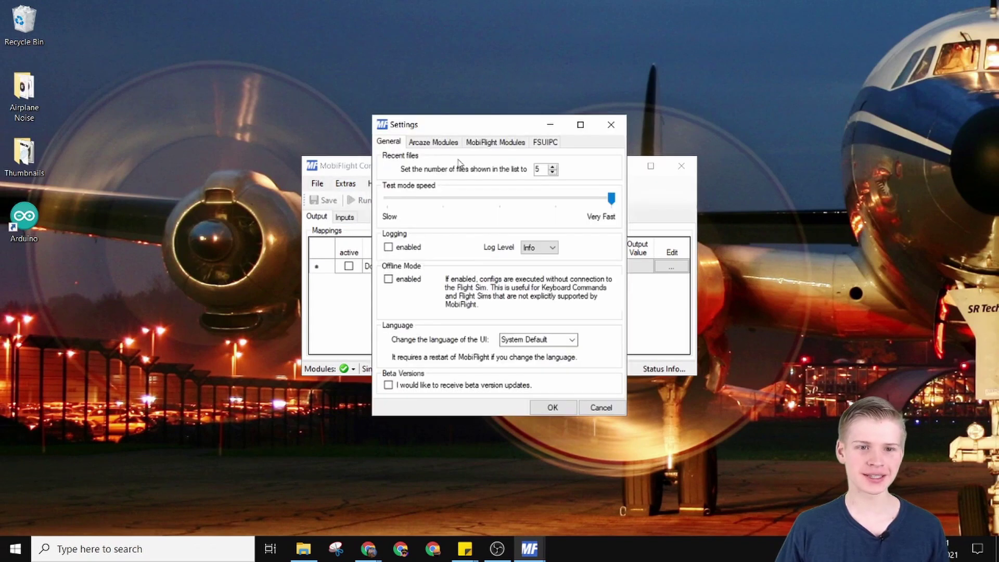
{"action": "left_click", "coordinate": [486, 143]}
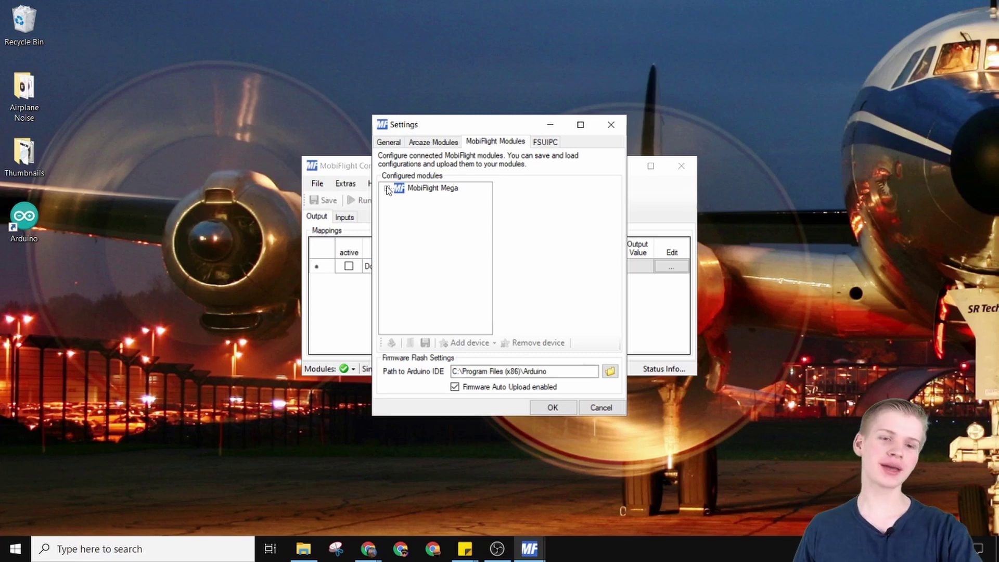
{"action": "left_click", "coordinate": [437, 188]}
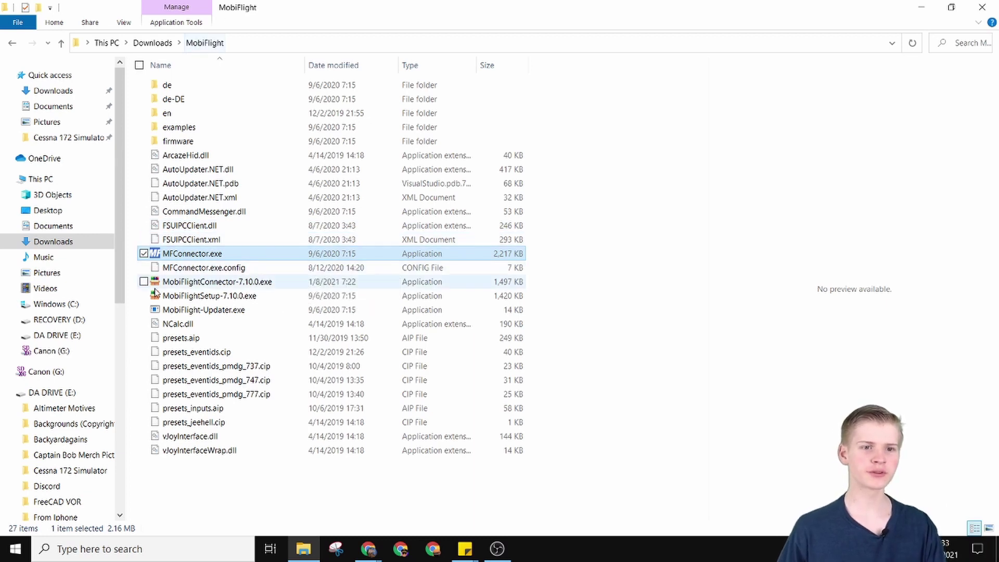
Step: Launch MFConnector.exe from Downloads\MobiFlight and dismiss its taskbar jump list
{"action": "double_click", "coordinate": [192, 255]}
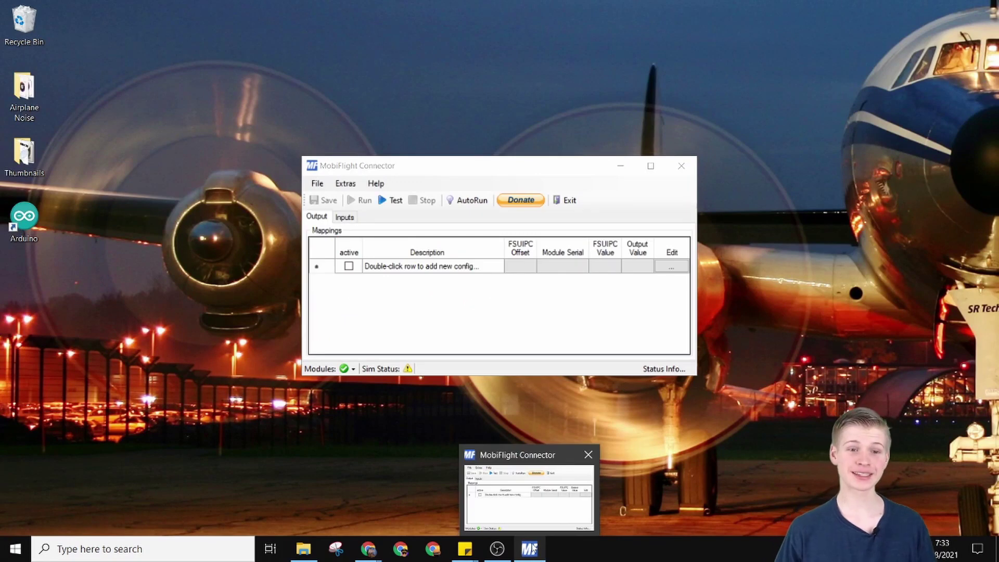
{"action": "right_click", "coordinate": [532, 546]}
{"action": "left_click", "coordinate": [673, 433]}
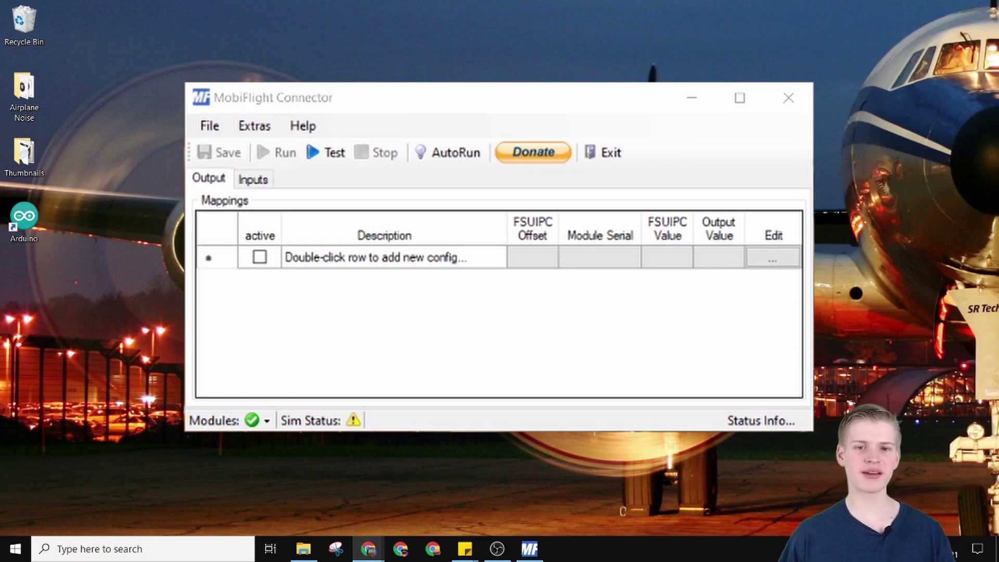
Step: Bring up Chrome and open the fsuipc.com homepage
{"action": "left_click", "coordinate": [368, 549]}
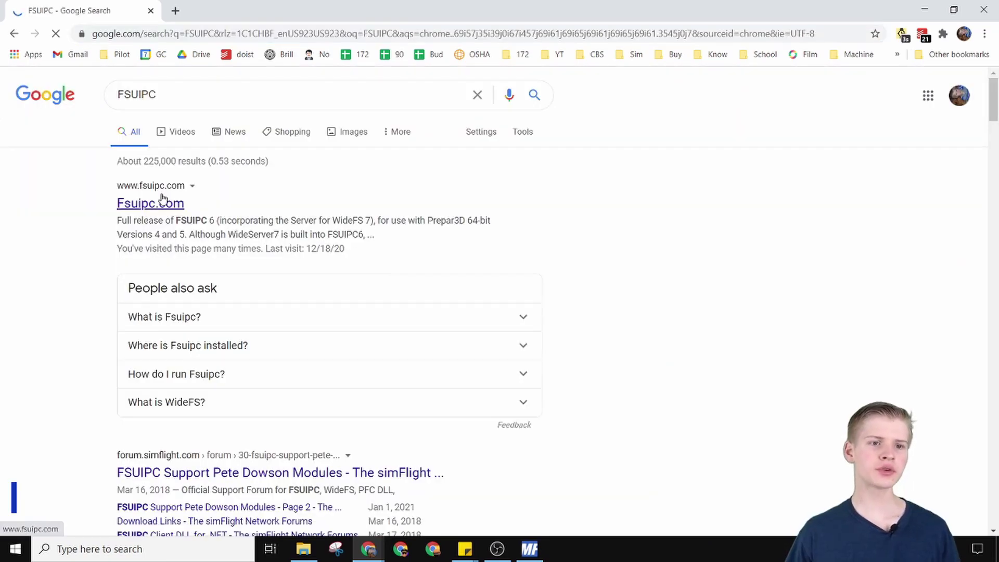
{"action": "left_click", "coordinate": [167, 204]}
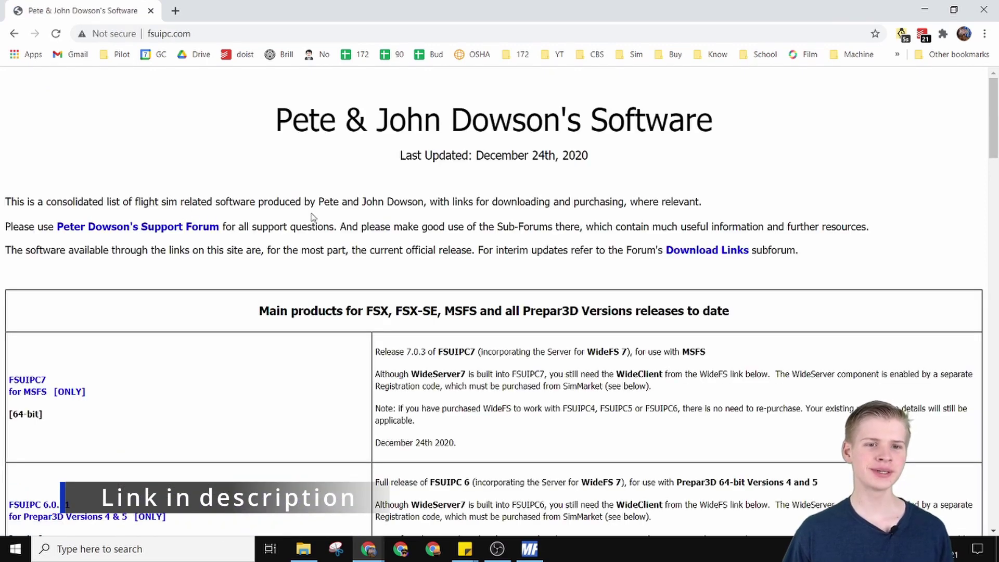
{"action": "scroll", "coordinate": [489, 156], "scroll_direction": "down", "scroll_amount": 1}
{"action": "scroll", "coordinate": [494, 177], "scroll_direction": "up", "scroll_amount": 1}
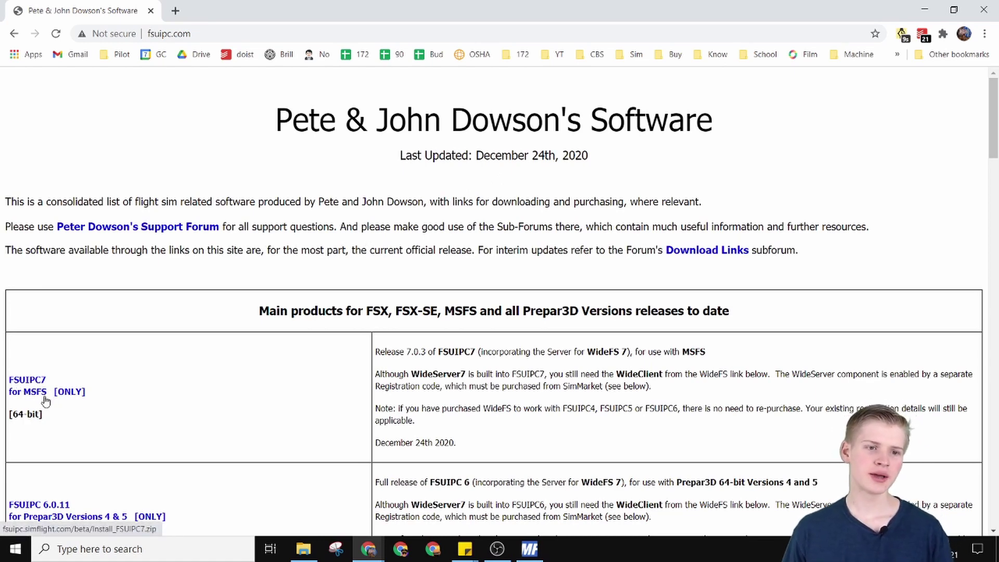
Step: Save the FSUIPC7 for MSFS download as Install_FSUIPC7.zip in Downloads and minimise Chrome
{"action": "left_click", "coordinate": [70, 397]}
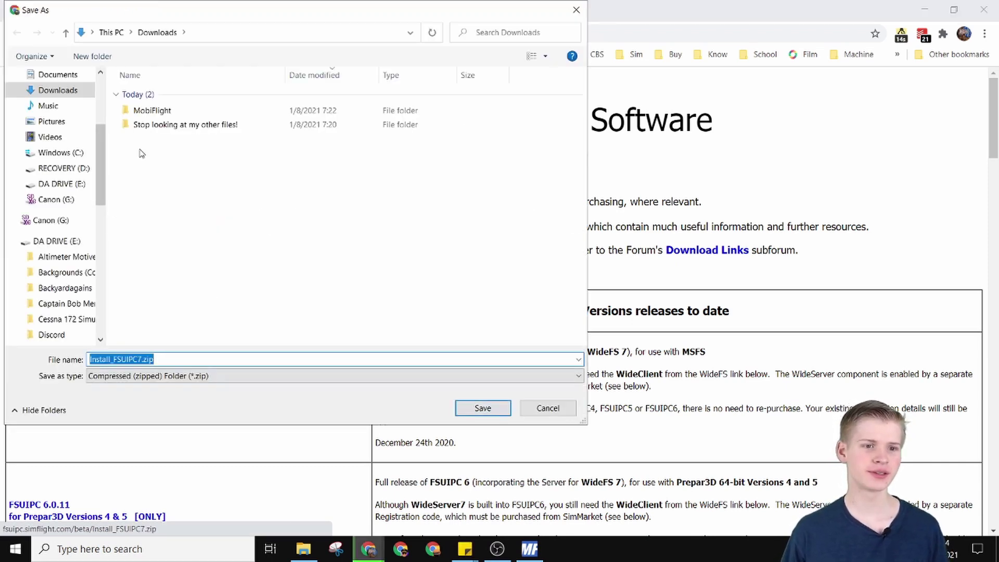
{"action": "left_click", "coordinate": [482, 408]}
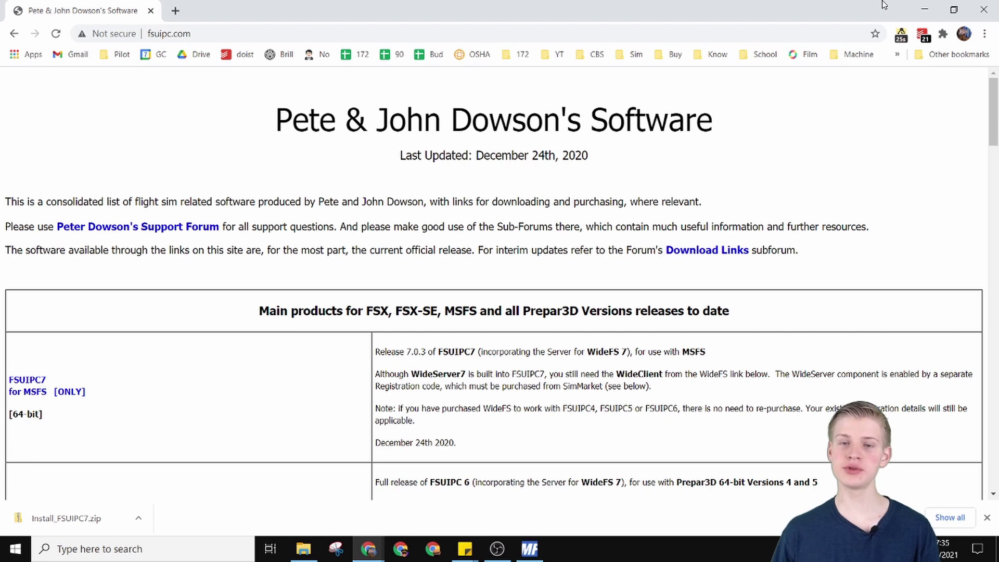
{"action": "left_click", "coordinate": [919, 6]}
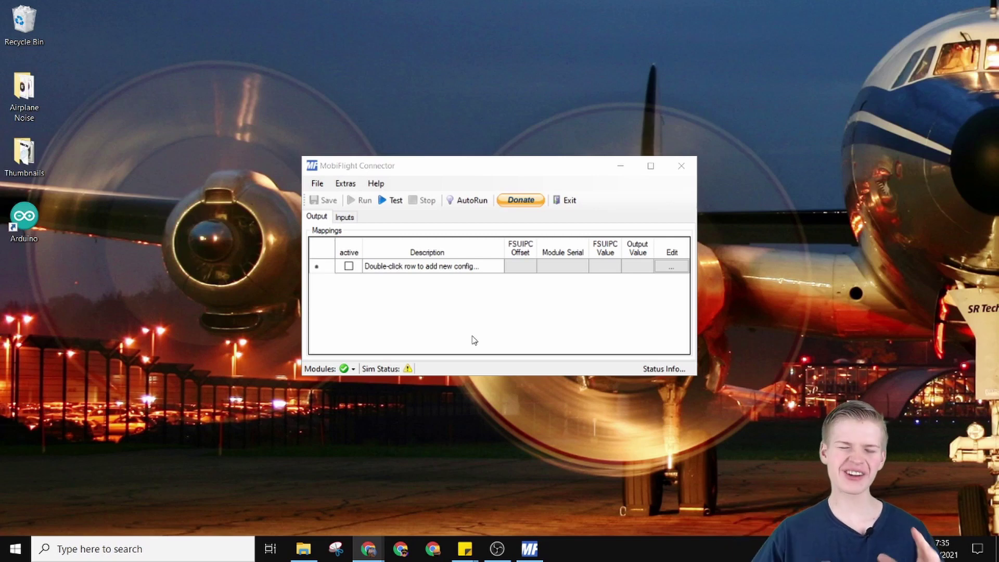
Step: Extract Install_FSUIPC7.zip via Extract All and open the inner Install_FSUIPC7 folder
{"action": "left_click", "coordinate": [444, 310]}
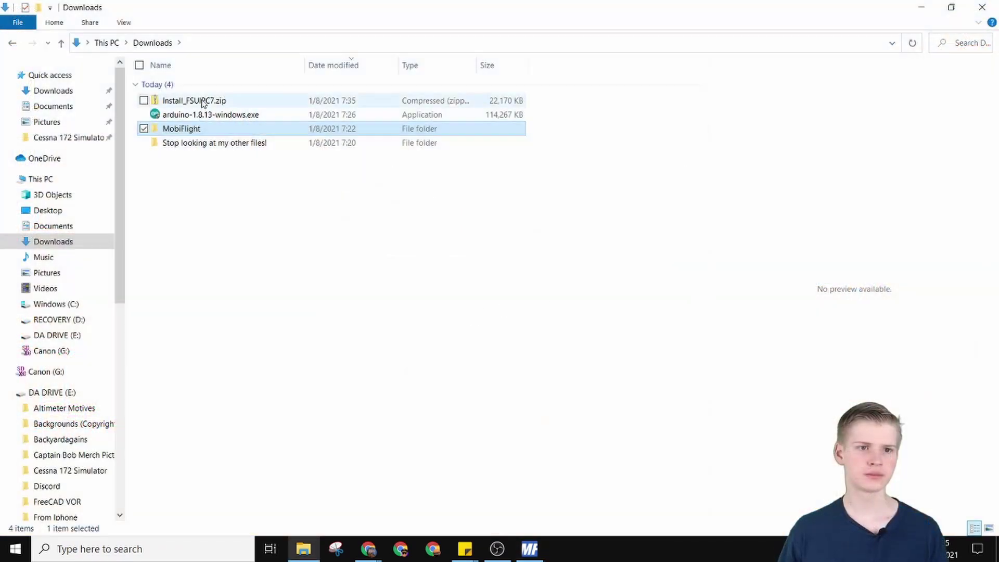
{"action": "left_click", "coordinate": [202, 101]}
{"action": "right_click", "coordinate": [203, 103]}
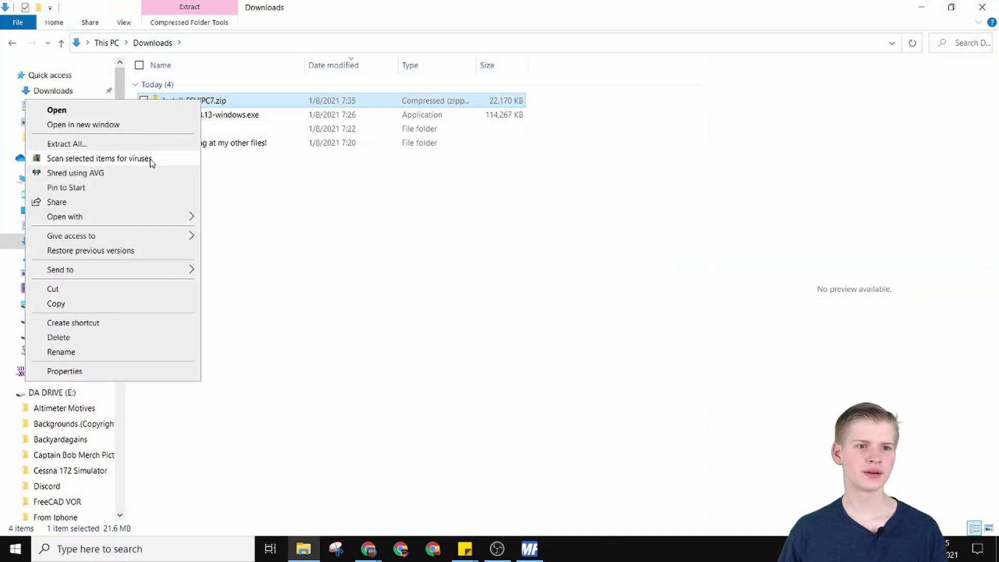
{"action": "left_click", "coordinate": [151, 145]}
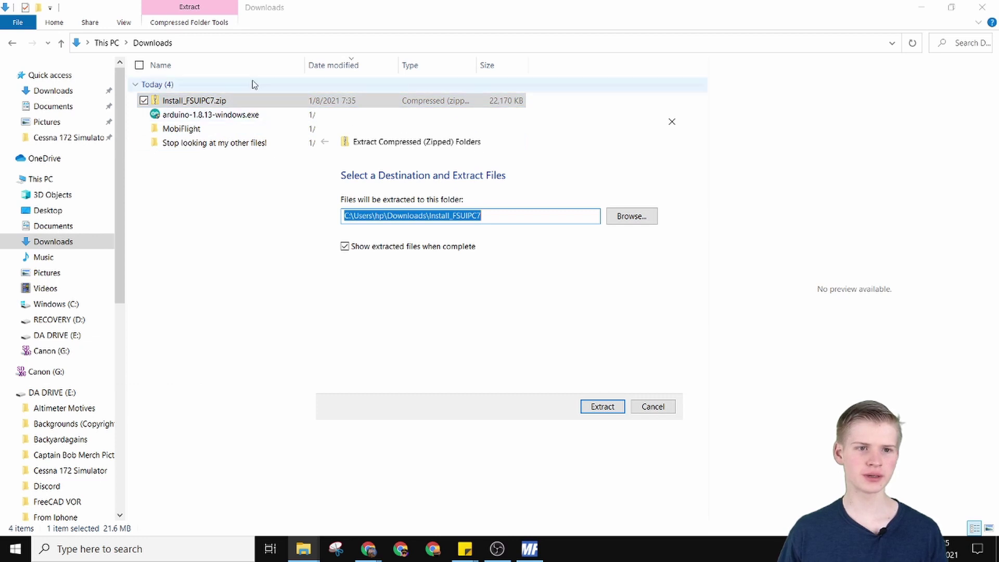
{"action": "left_click", "coordinate": [613, 409]}
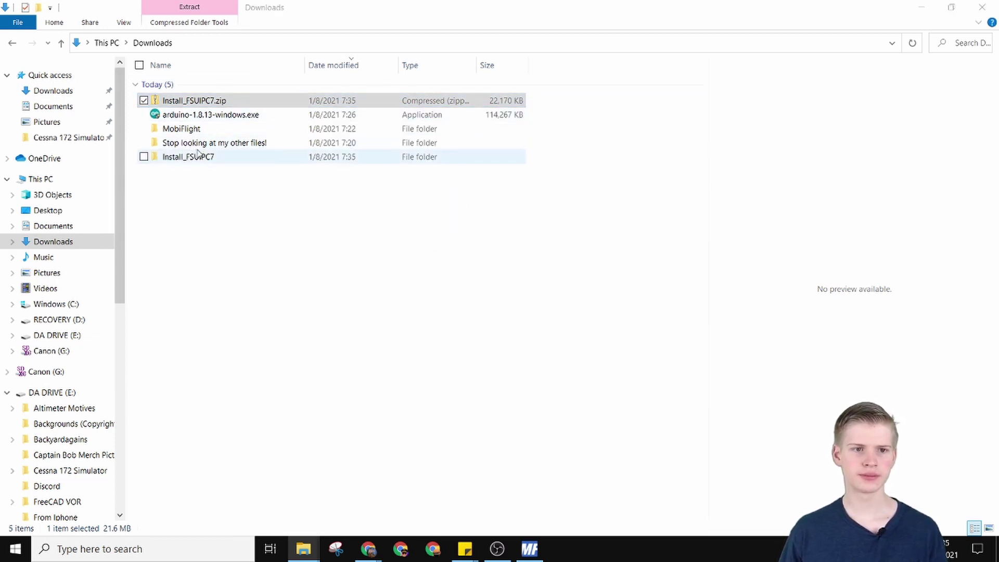
{"action": "double_click", "coordinate": [209, 162]}
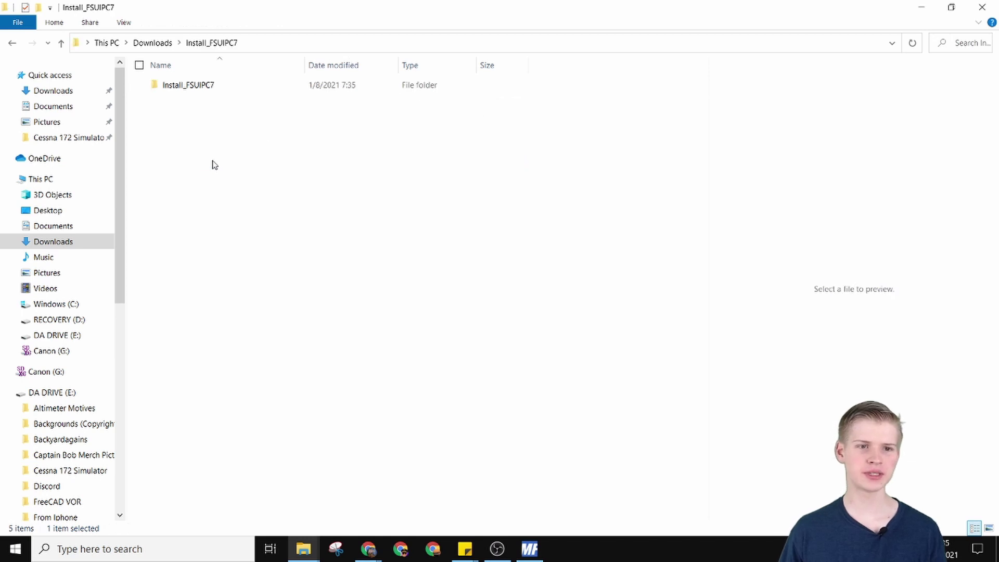
{"action": "double_click", "coordinate": [231, 88]}
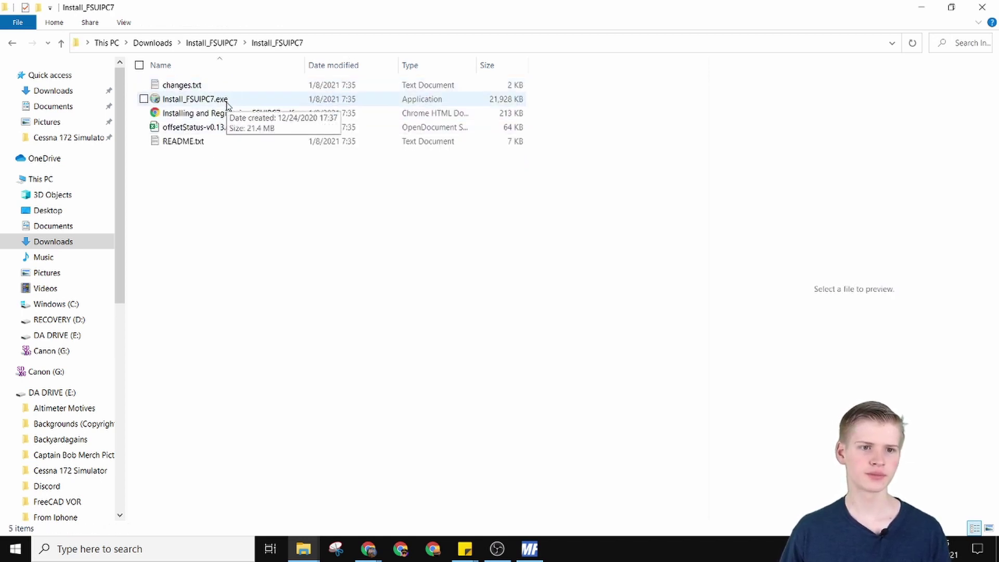
Step: Launch Install_FSUIPC7.exe, allowing the unrecognized app to run anyway
{"action": "left_click", "coordinate": [228, 104]}
{"action": "double_click", "coordinate": [228, 104]}
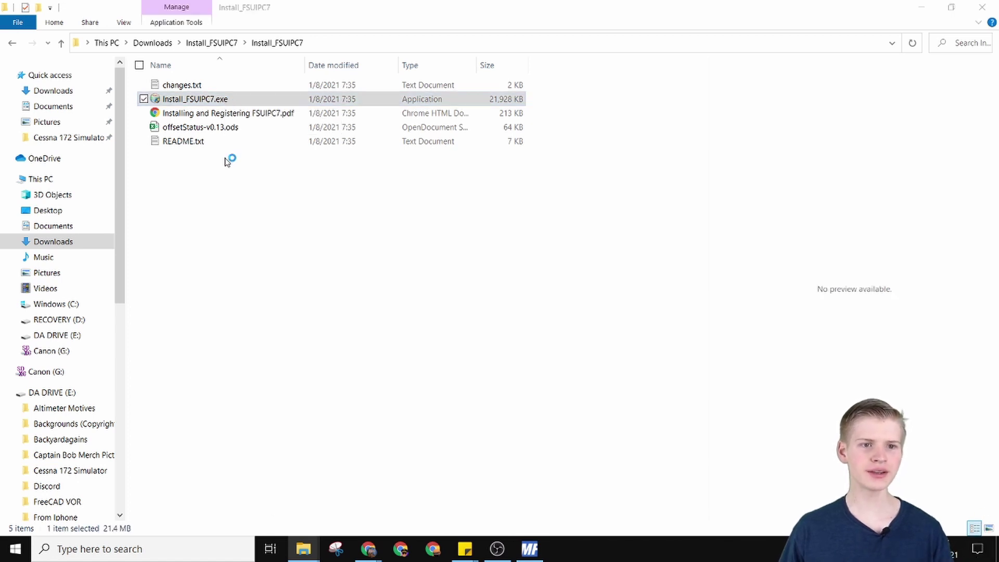
{"action": "left_click", "coordinate": [358, 180]}
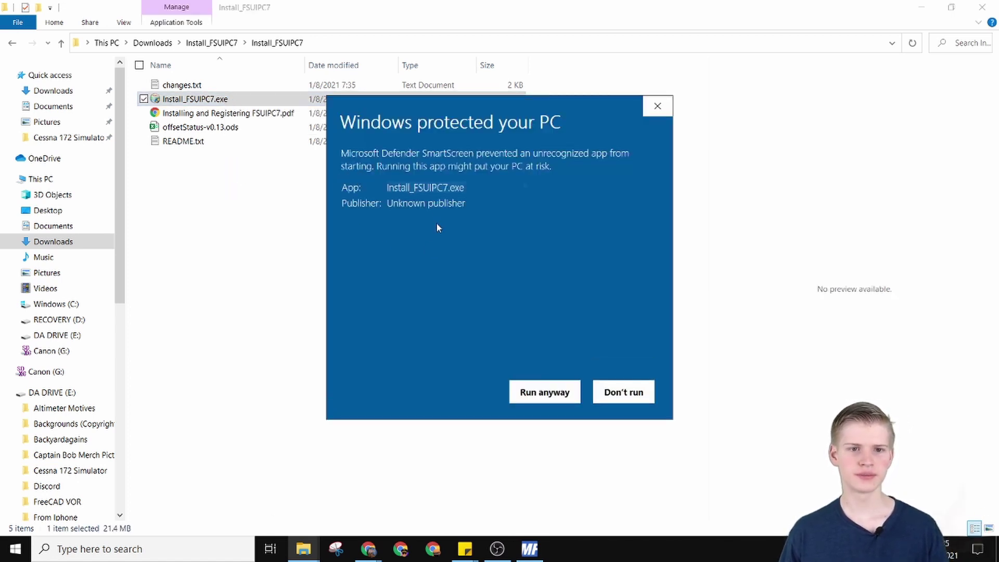
{"action": "left_click", "coordinate": [565, 395]}
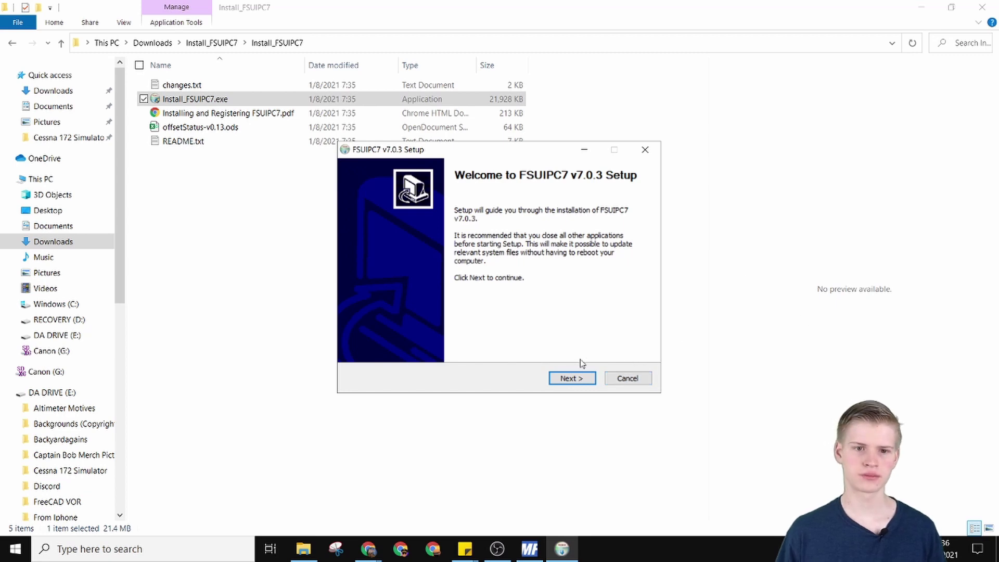
Step: Install FSUIPC7 with the license accepted, default components and folder, and skip registration
{"action": "left_click", "coordinate": [567, 382]}
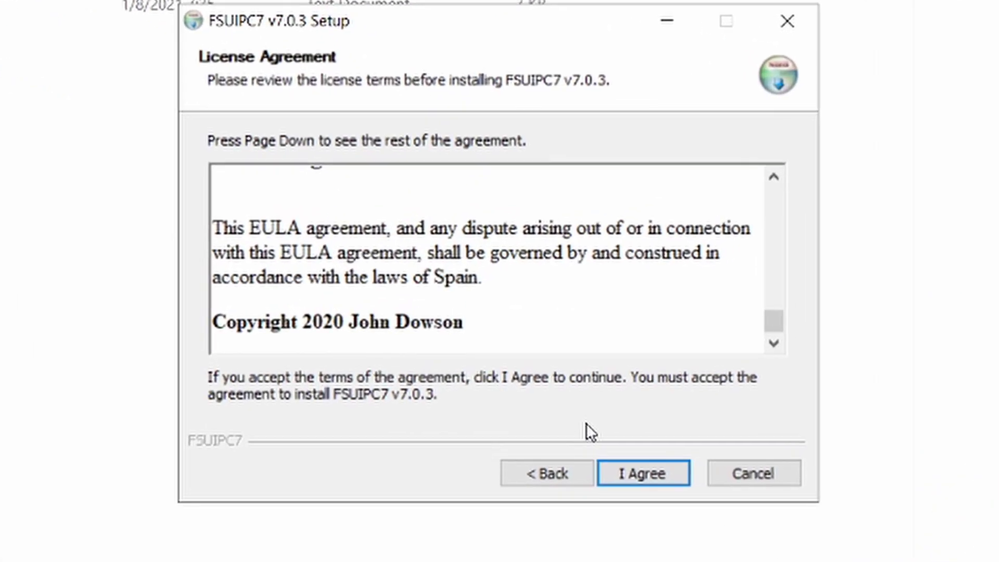
{"action": "left_click", "coordinate": [643, 472]}
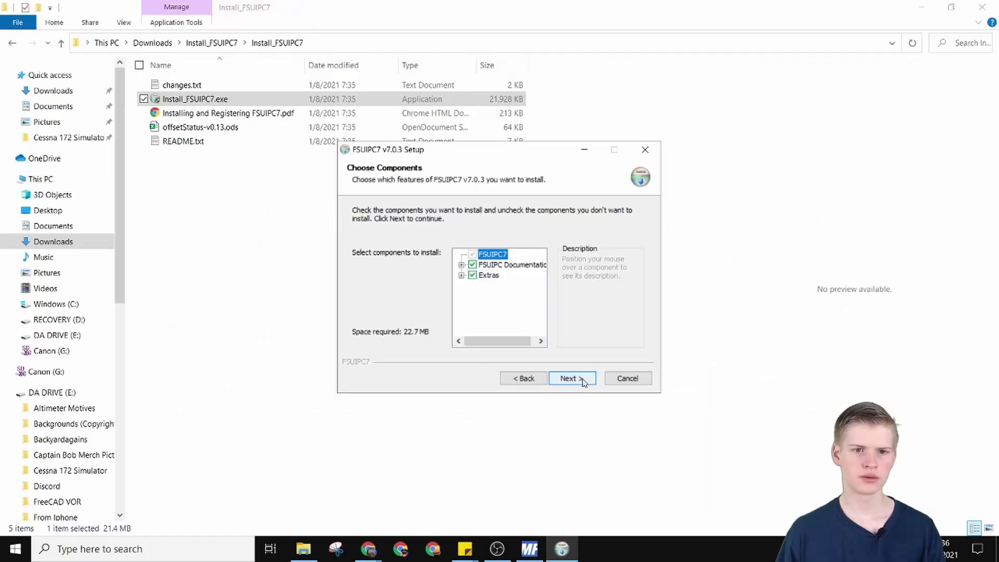
{"action": "left_click", "coordinate": [583, 382]}
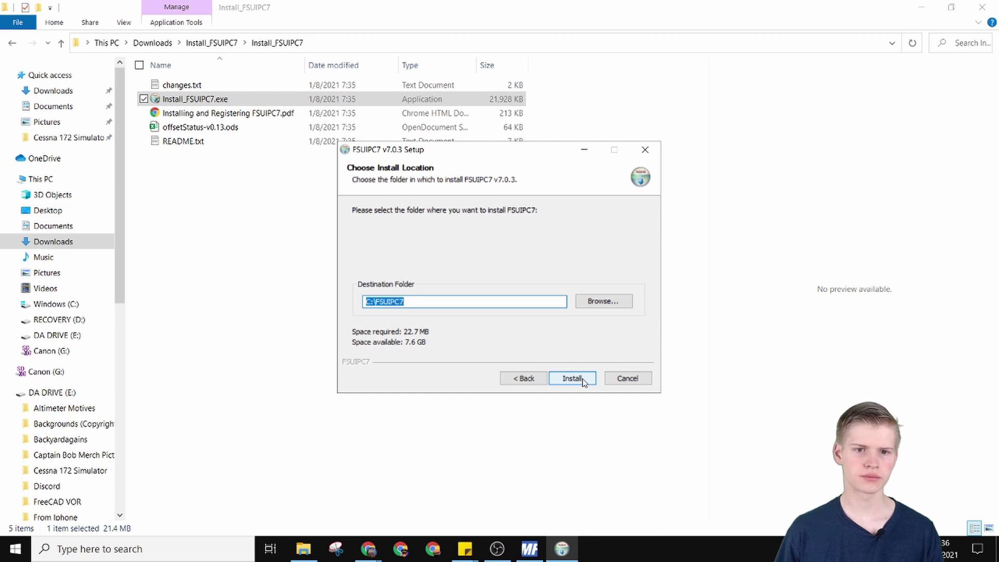
{"action": "left_click", "coordinate": [573, 378]}
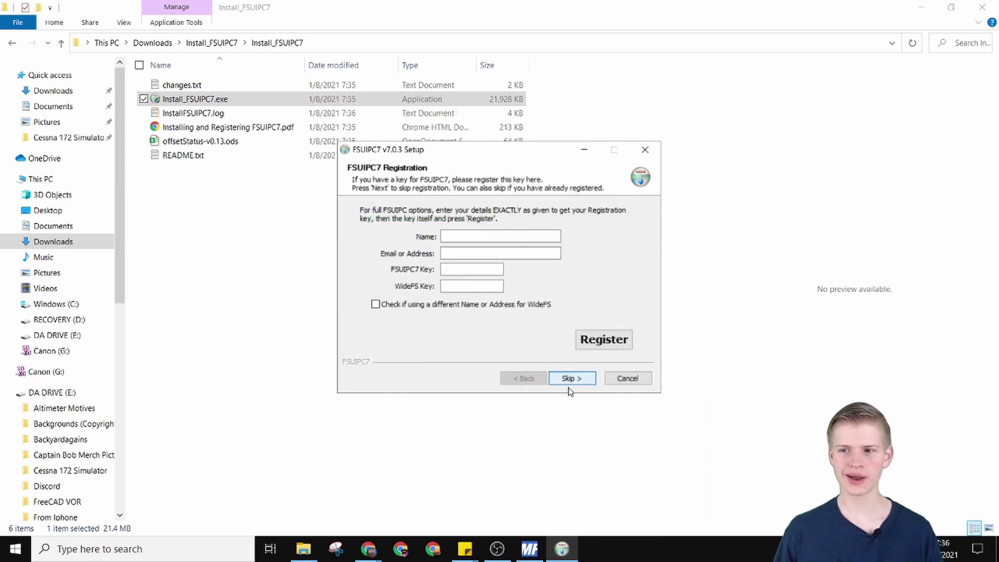
{"action": "left_click", "coordinate": [569, 385]}
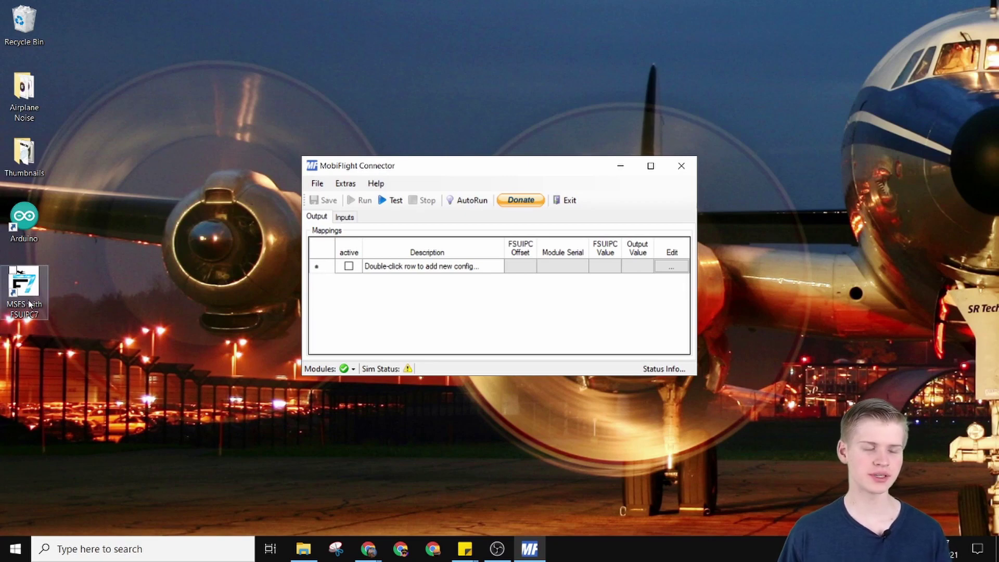
Step: Start Microsoft Flight Simulator with FSUIPC7 through Steam, then minimize it at the main menu
{"action": "double_click", "coordinate": [29, 305]}
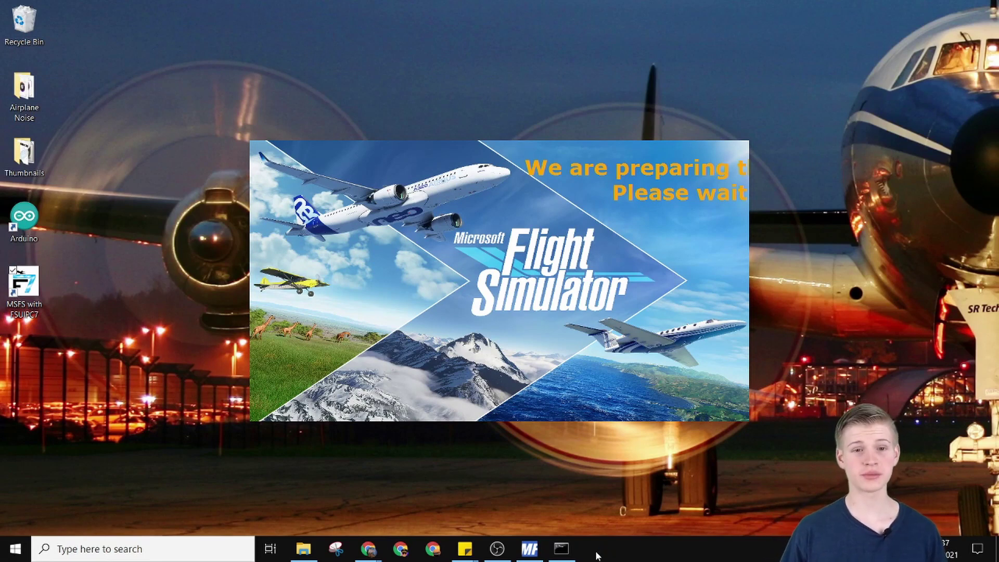
{"action": "key", "text": "super"}
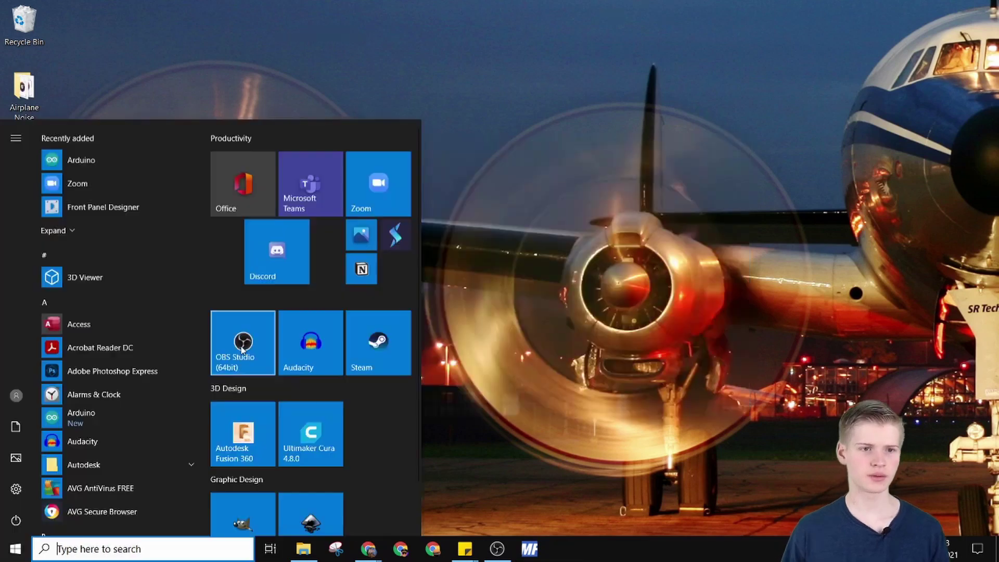
{"action": "left_click", "coordinate": [372, 338]}
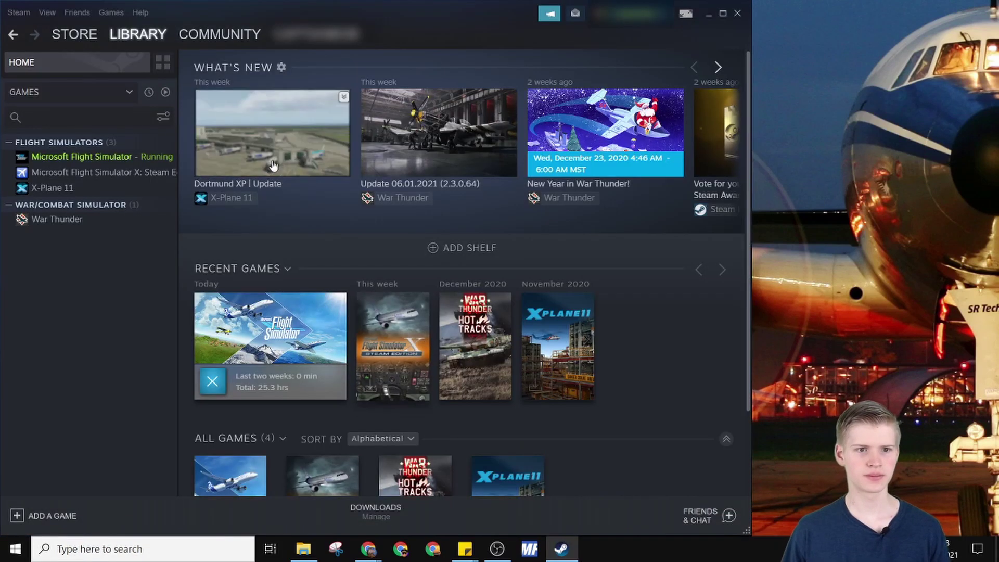
{"action": "left_click", "coordinate": [128, 157]}
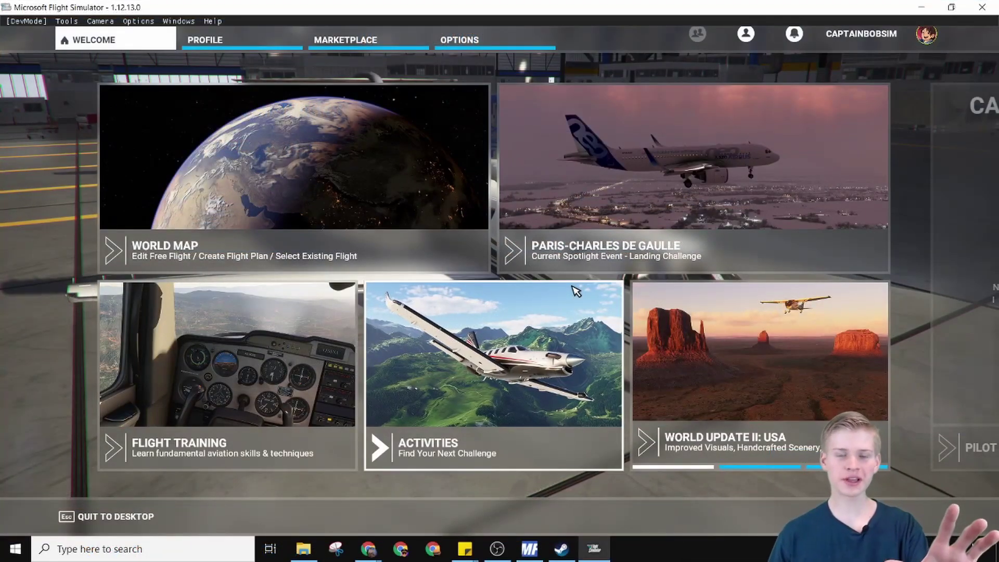
{"action": "left_click", "coordinate": [919, 7]}
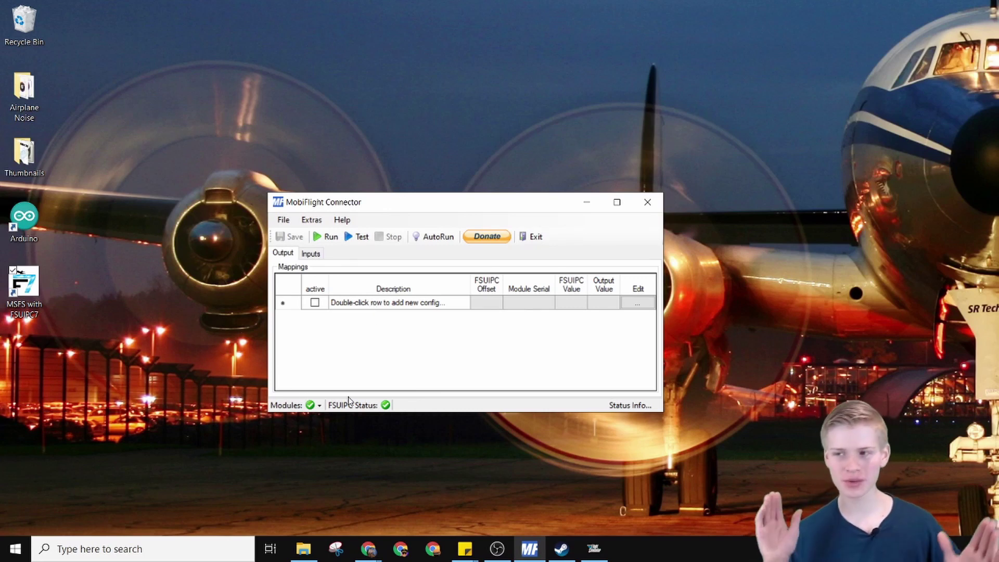
Step: In Settings > MobiFlight Modules, add a Button device to the MobiFlight Mega
{"action": "left_click", "coordinate": [312, 220]}
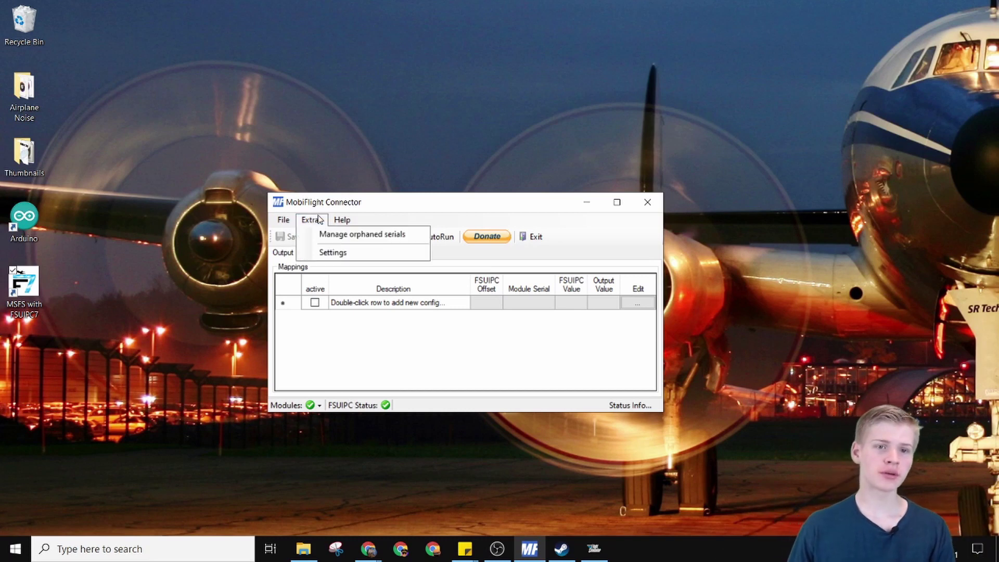
{"action": "left_click", "coordinate": [333, 252]}
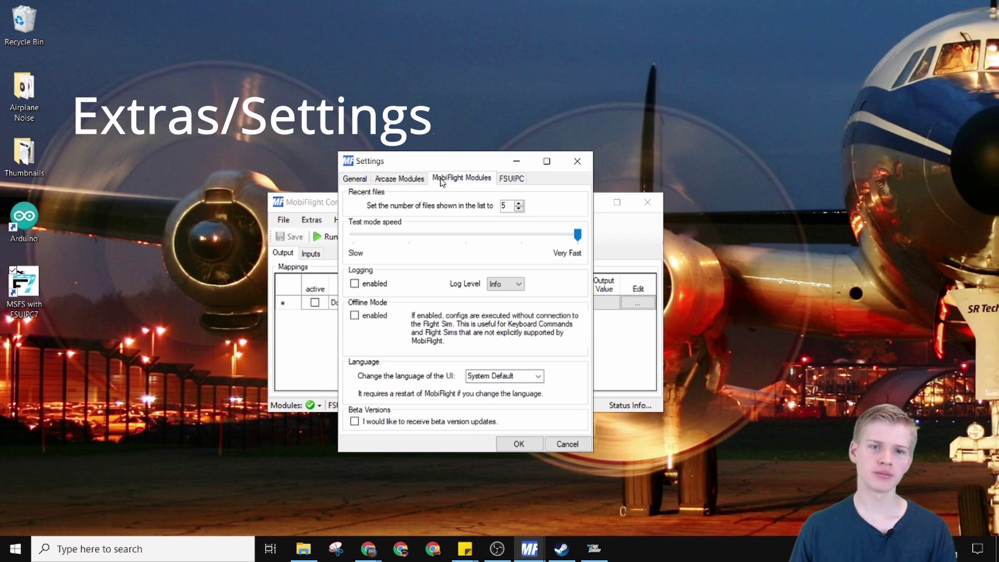
{"action": "left_click", "coordinate": [441, 180]}
{"action": "left_click", "coordinate": [395, 227]}
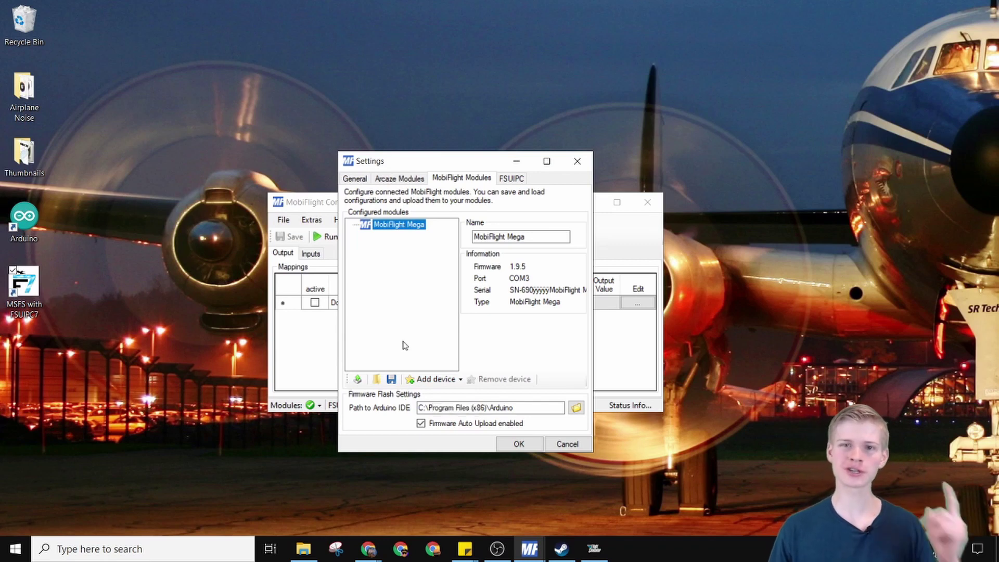
{"action": "left_click", "coordinate": [437, 380]}
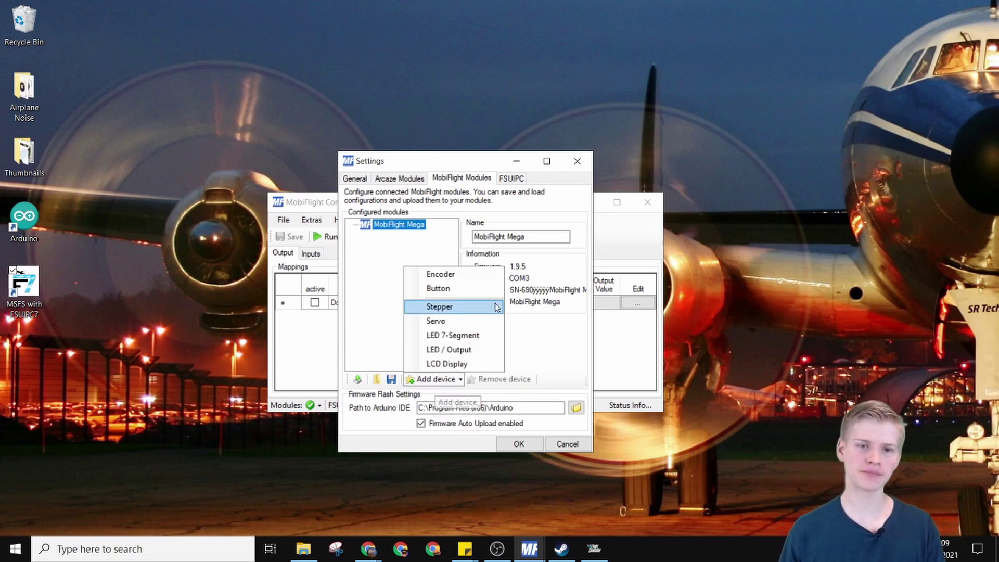
{"action": "left_click", "coordinate": [460, 287]}
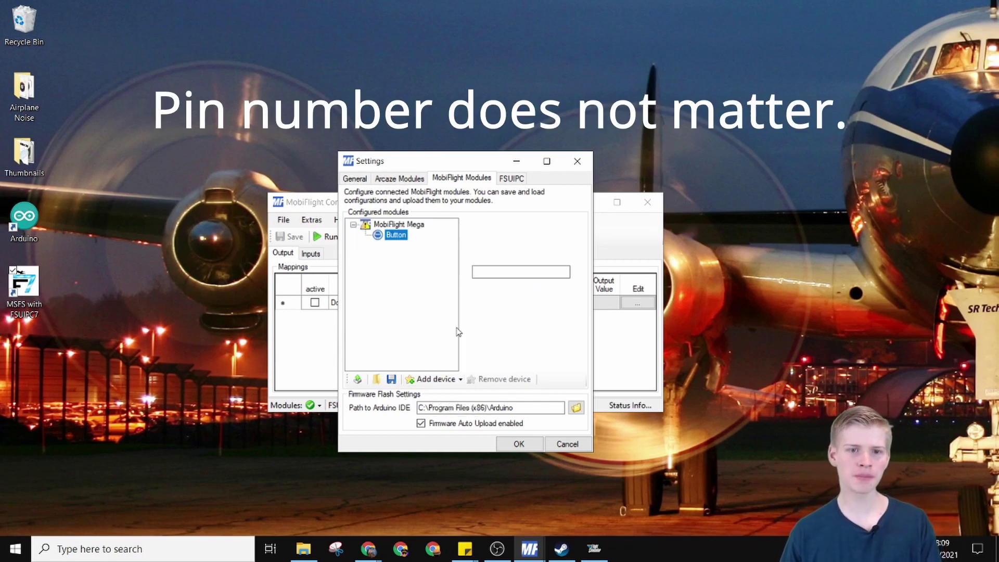
Step: Add an LED / Output device on pin 53 and upload the configuration to the board
{"action": "left_click", "coordinate": [436, 379]}
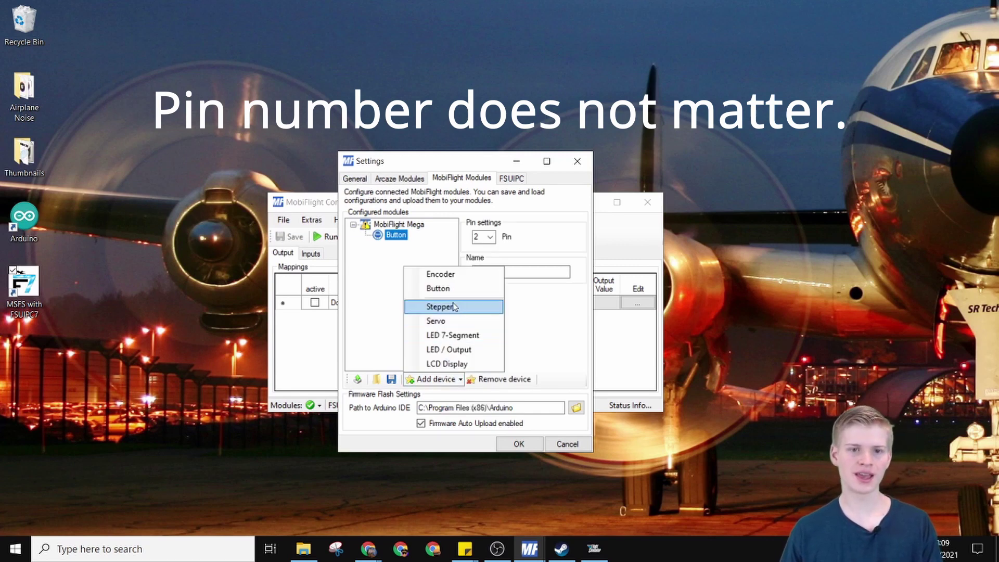
{"action": "left_click", "coordinate": [449, 350]}
{"action": "left_click", "coordinate": [490, 237]}
{"action": "scroll", "coordinate": [483, 465], "scroll_direction": "down", "scroll_amount": 10}
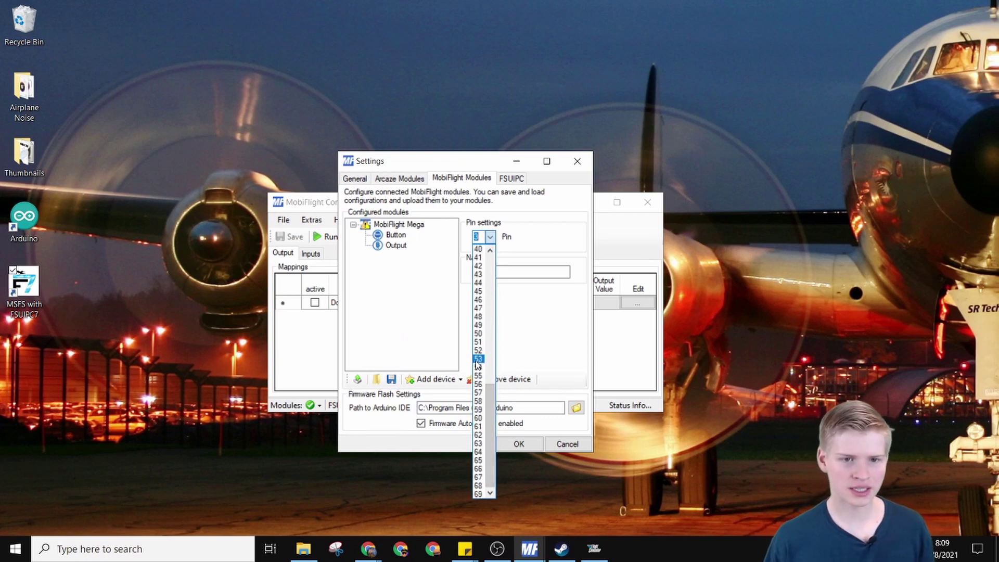
{"action": "left_click", "coordinate": [477, 359]}
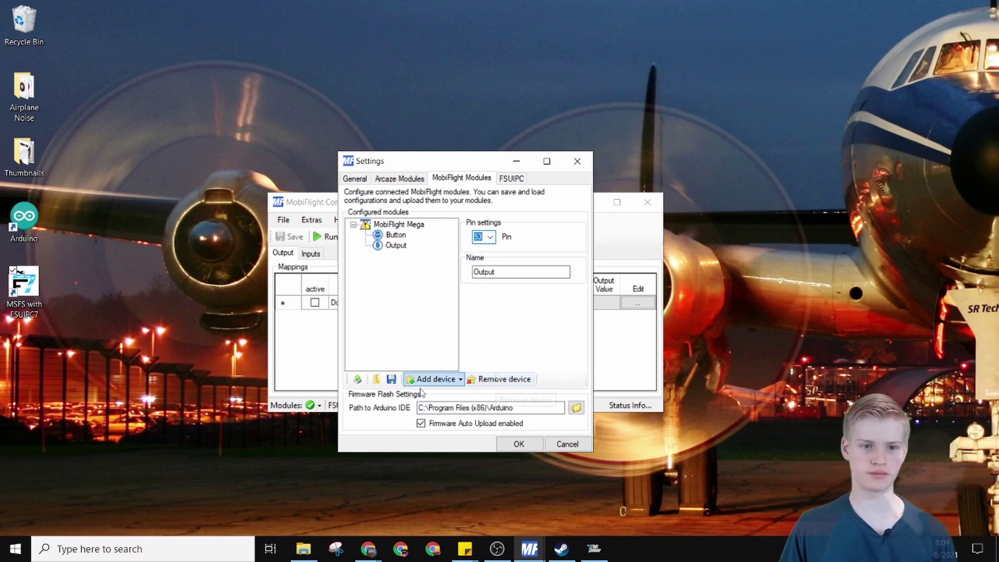
{"action": "left_click", "coordinate": [357, 379]}
{"action": "left_click", "coordinate": [529, 319]}
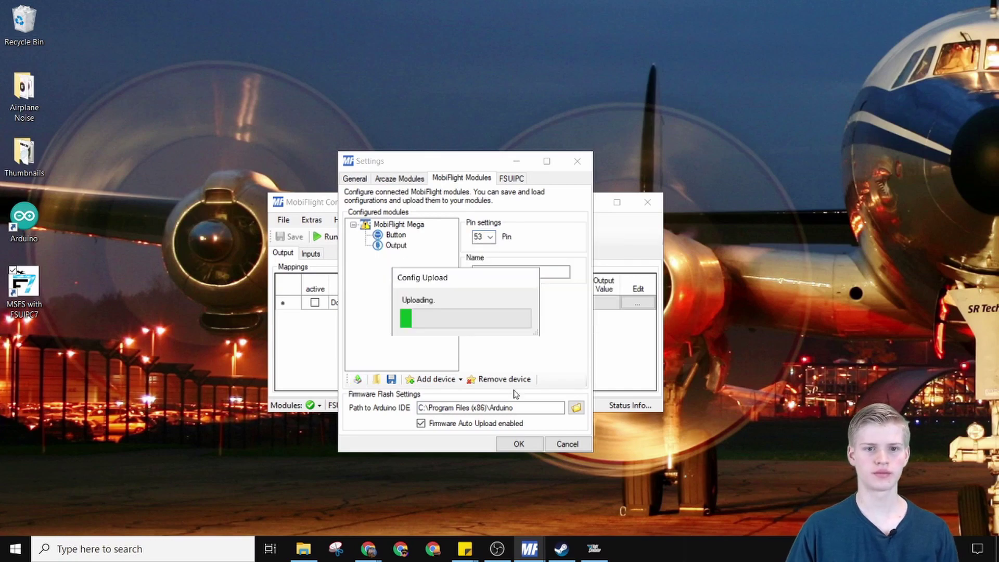
Step: Dismiss the upload message, apply the settings, and start a new output mapping row
{"action": "left_click", "coordinate": [521, 315]}
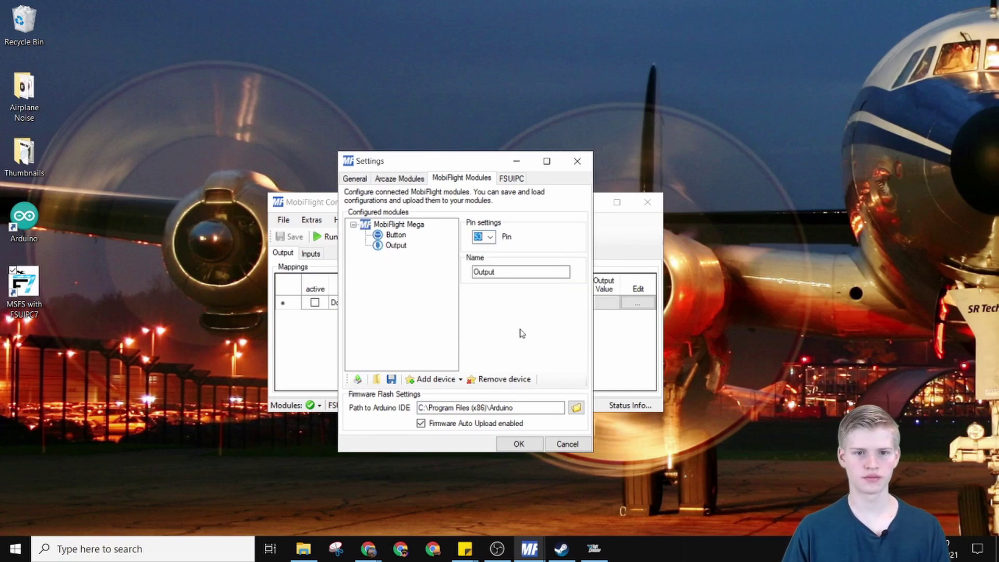
{"action": "left_click", "coordinate": [519, 444]}
{"action": "double_click", "coordinate": [386, 303]}
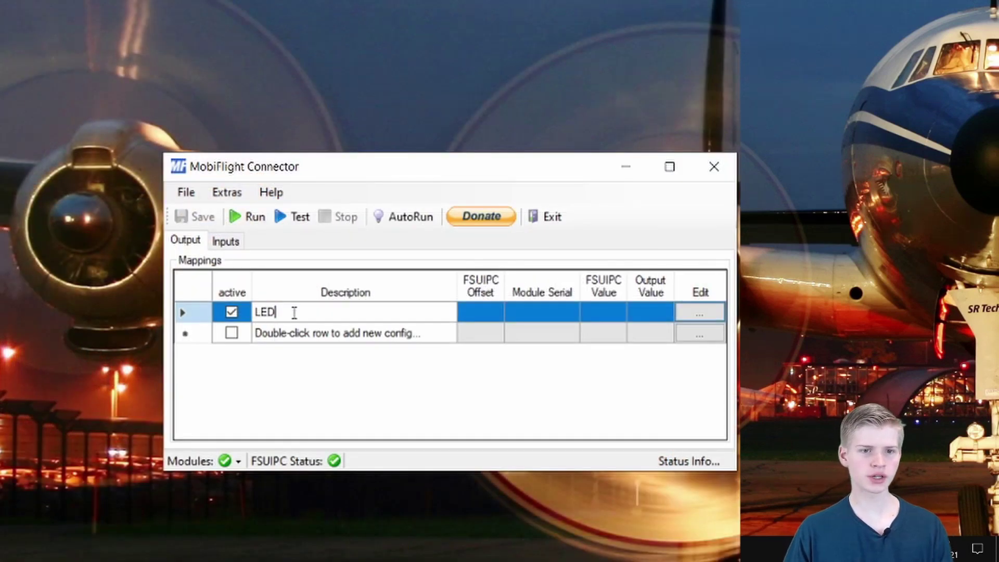
Step: Name the mapping LED and load the Lights - Landing Lights preset into it
{"action": "left_click", "coordinate": [713, 312]}
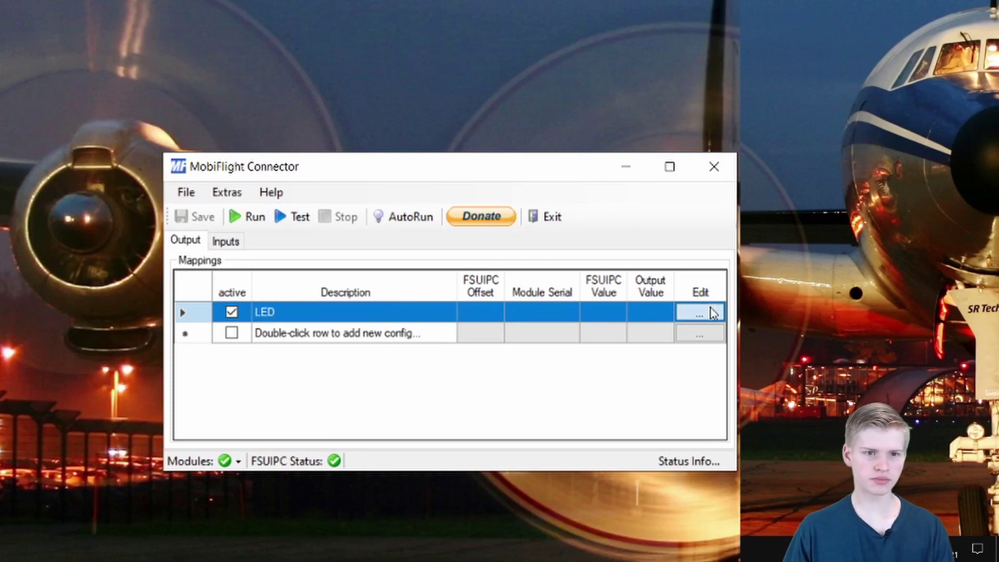
{"action": "left_click", "coordinate": [713, 313]}
{"action": "left_click", "coordinate": [517, 184]}
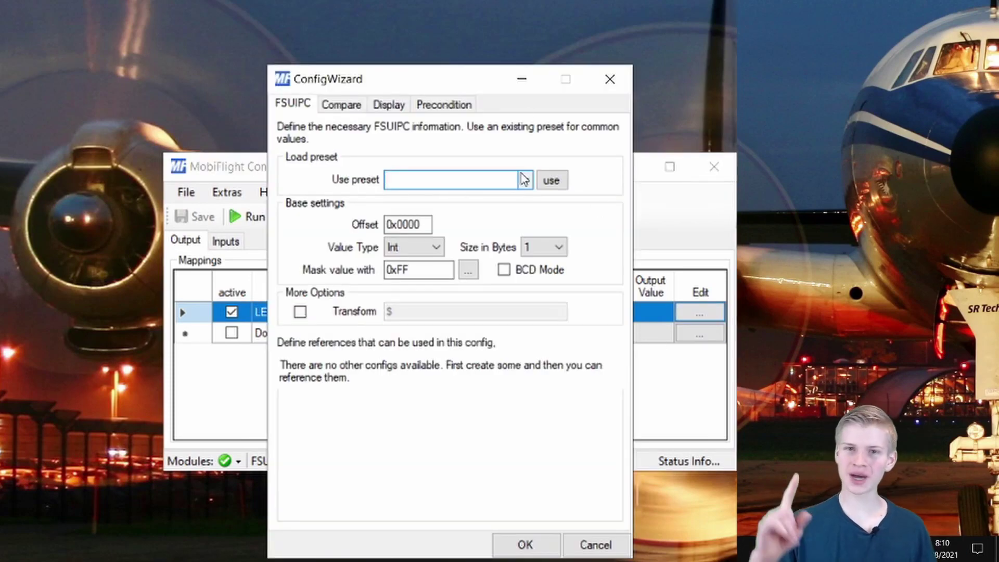
{"action": "left_click", "coordinate": [525, 180]}
{"action": "scroll", "coordinate": [495, 455], "scroll_direction": "down", "scroll_amount": 10}
{"action": "scroll", "coordinate": [496, 455], "scroll_direction": "down", "scroll_amount": 20}
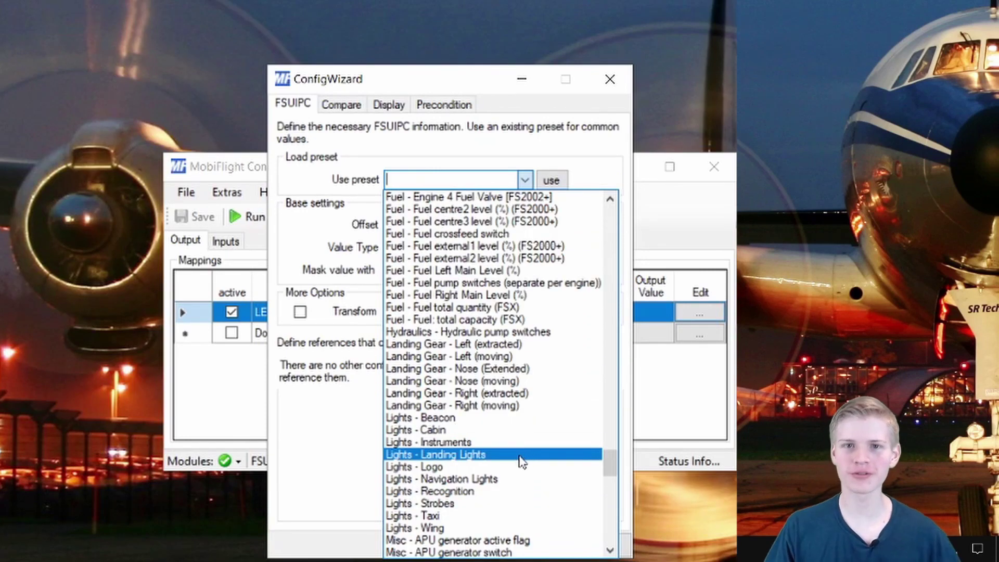
{"action": "left_click", "coordinate": [520, 455]}
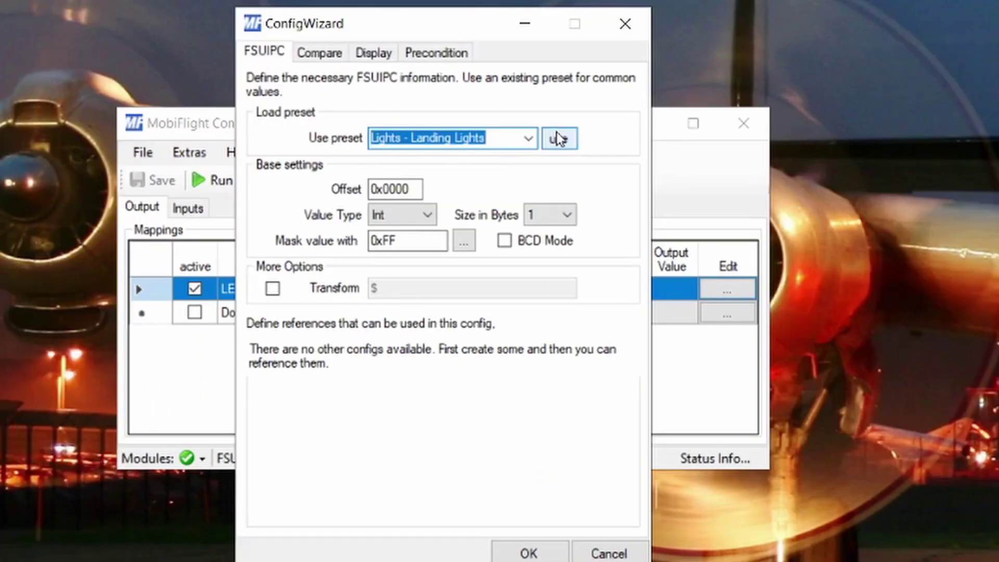
{"action": "left_click", "coordinate": [558, 138]}
Step: Set the LED display to the MobiFlight Mega with a Pin output type
{"action": "left_click", "coordinate": [332, 54]}
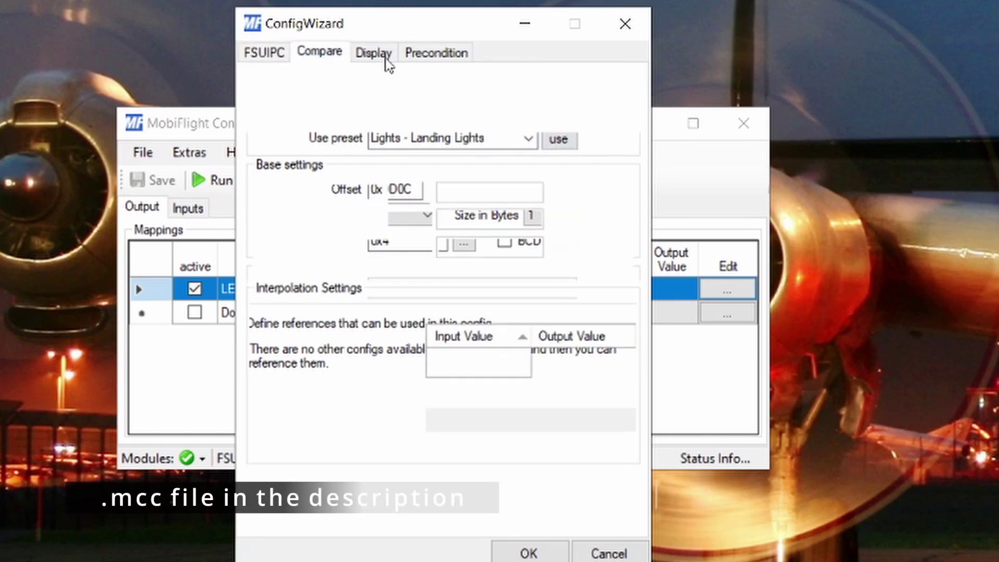
{"action": "left_click", "coordinate": [386, 56]}
{"action": "left_click", "coordinate": [374, 145]}
{"action": "left_click", "coordinate": [379, 167]}
{"action": "left_click", "coordinate": [383, 169]}
{"action": "left_click", "coordinate": [401, 185]}
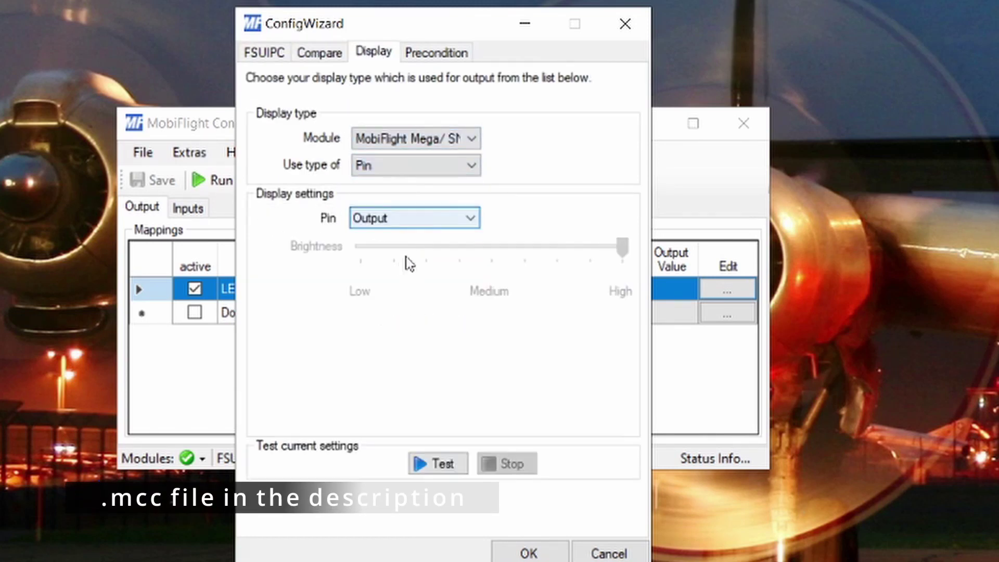
Step: Test the LED output live, stop the test, save the mapping, and show input mappings
{"action": "left_click", "coordinate": [451, 458]}
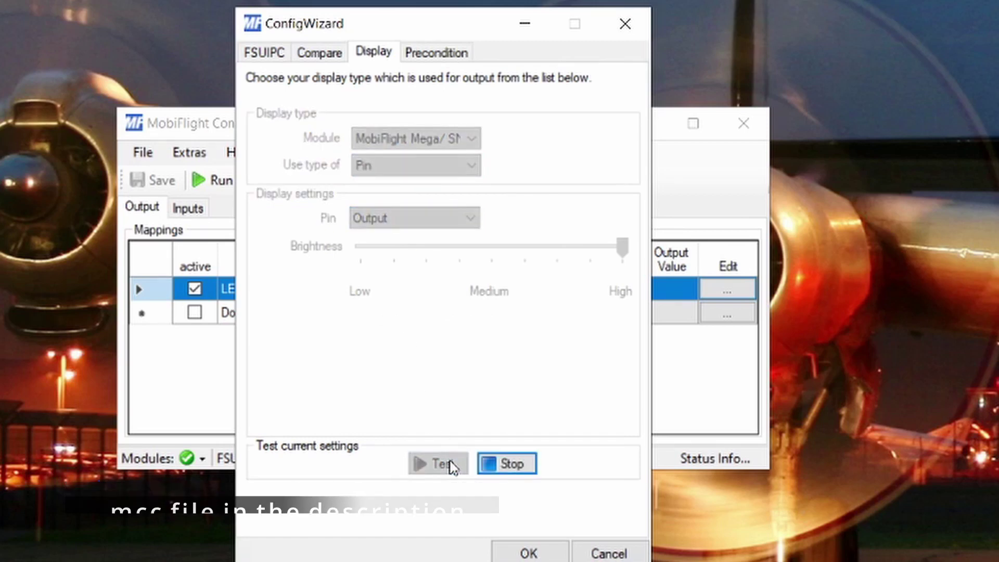
{"action": "left_click", "coordinate": [507, 463]}
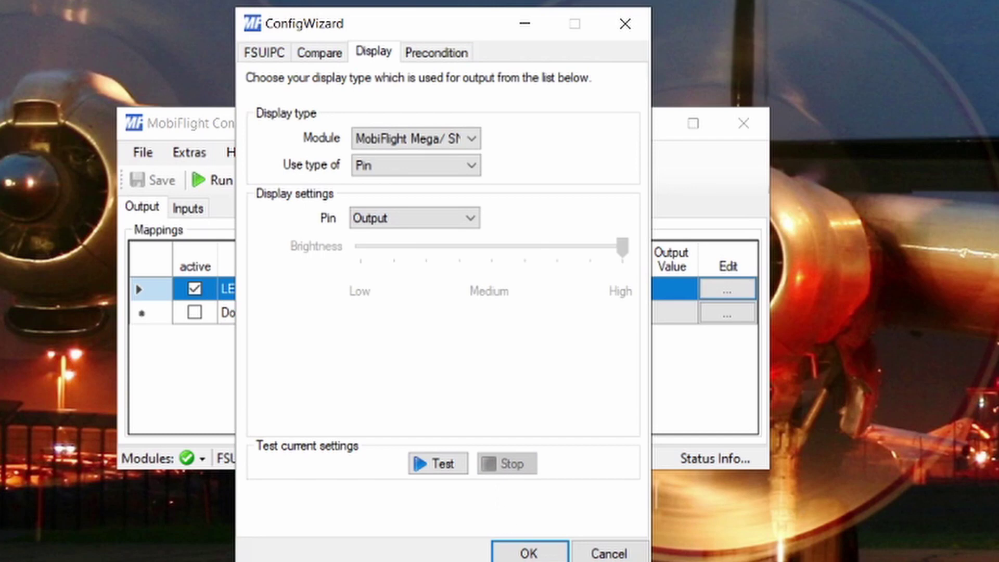
{"action": "left_click", "coordinate": [530, 552]}
{"action": "left_click", "coordinate": [206, 210]}
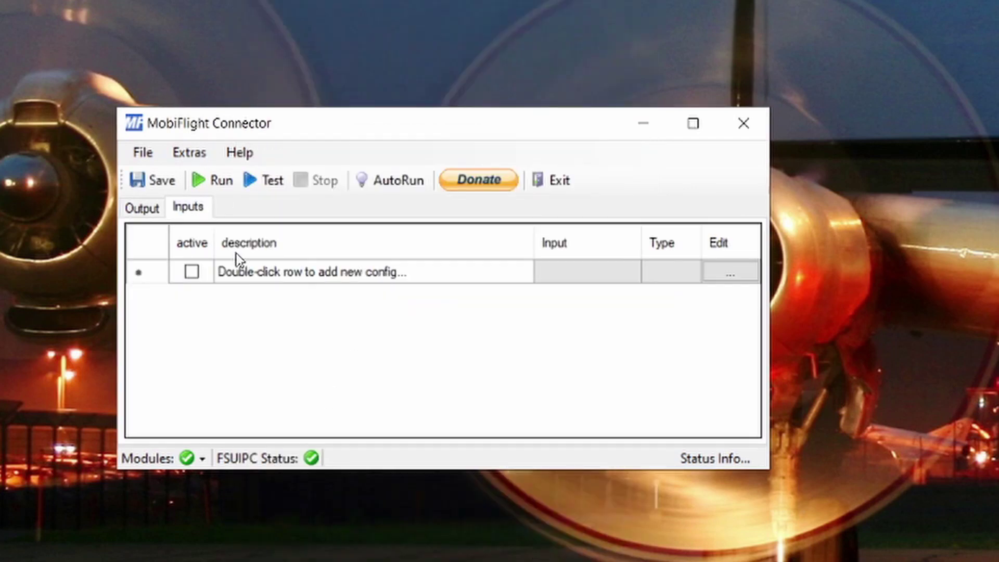
Step: Add an active input mapping described as 'Sw' (Switch) and bring up its wizard
{"action": "left_click", "coordinate": [279, 271]}
{"action": "left_click", "coordinate": [265, 276]}
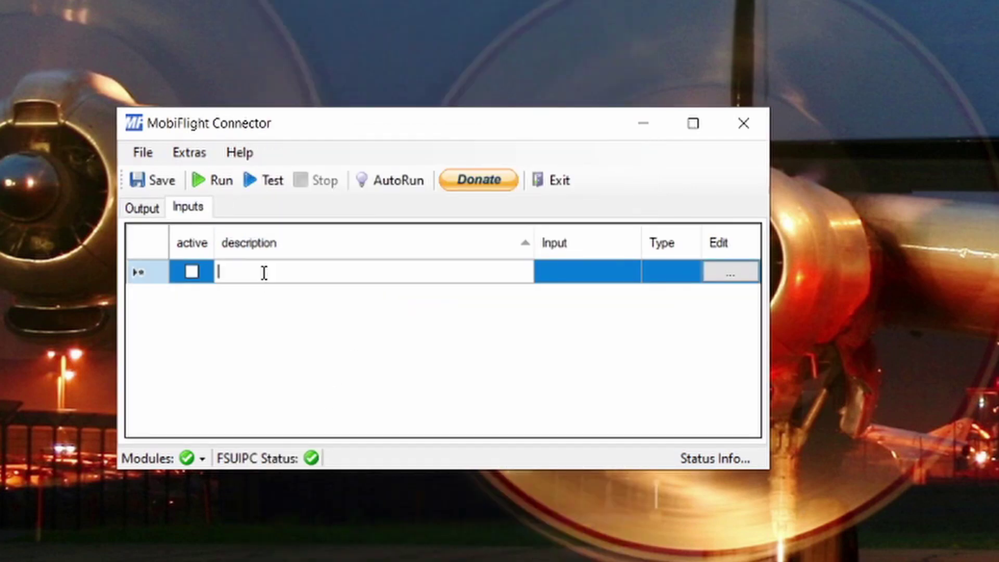
{"action": "type", "text": "Switch"}
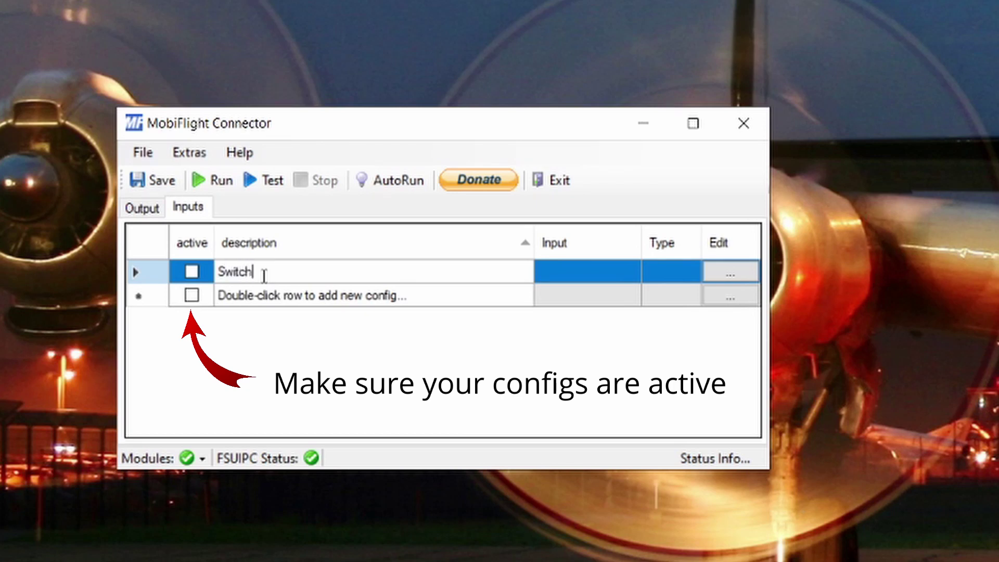
{"action": "left_click", "coordinate": [192, 271]}
{"action": "left_click", "coordinate": [731, 275]}
Step: Set the input source to the MobiFlight Mega's Button
{"action": "left_click", "coordinate": [337, 81]}
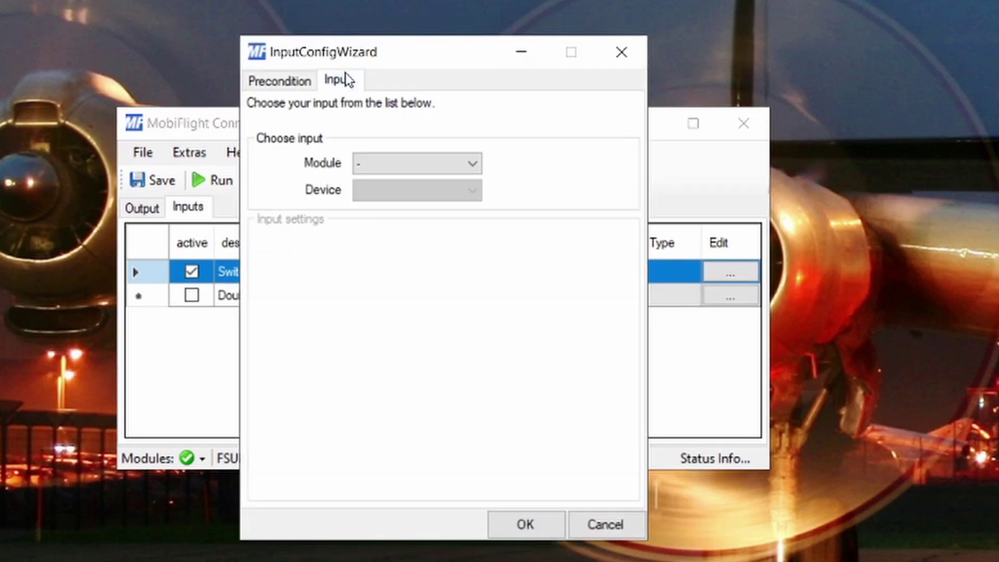
{"action": "left_click", "coordinate": [391, 165]}
{"action": "left_click", "coordinate": [411, 199]}
{"action": "left_click", "coordinate": [413, 193]}
{"action": "left_click", "coordinate": [413, 209]}
Step: Make On Press write an FSUIPC Offset using the Cockpit - Landing Lights preset
{"action": "left_click", "coordinate": [409, 269]}
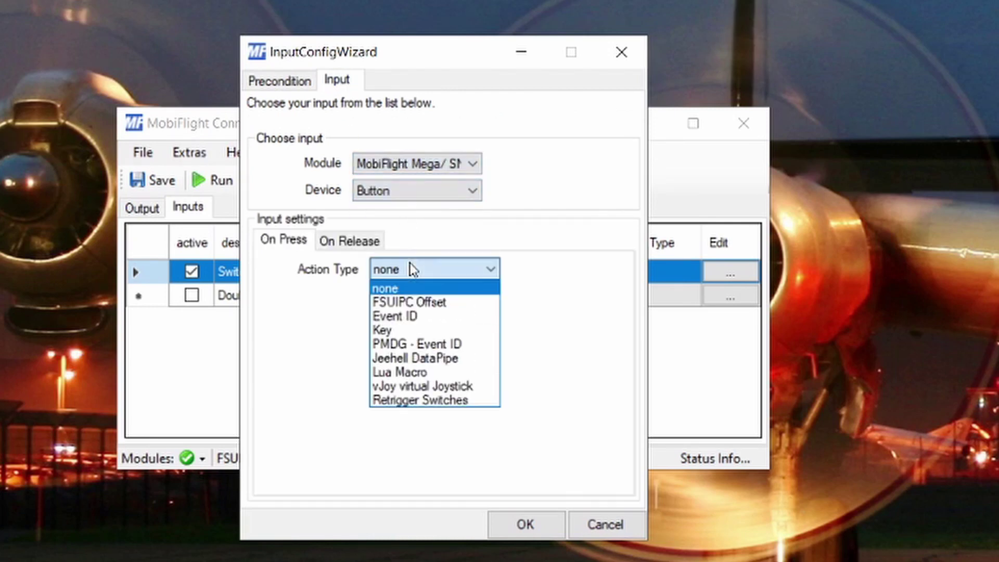
{"action": "left_click", "coordinate": [426, 304]}
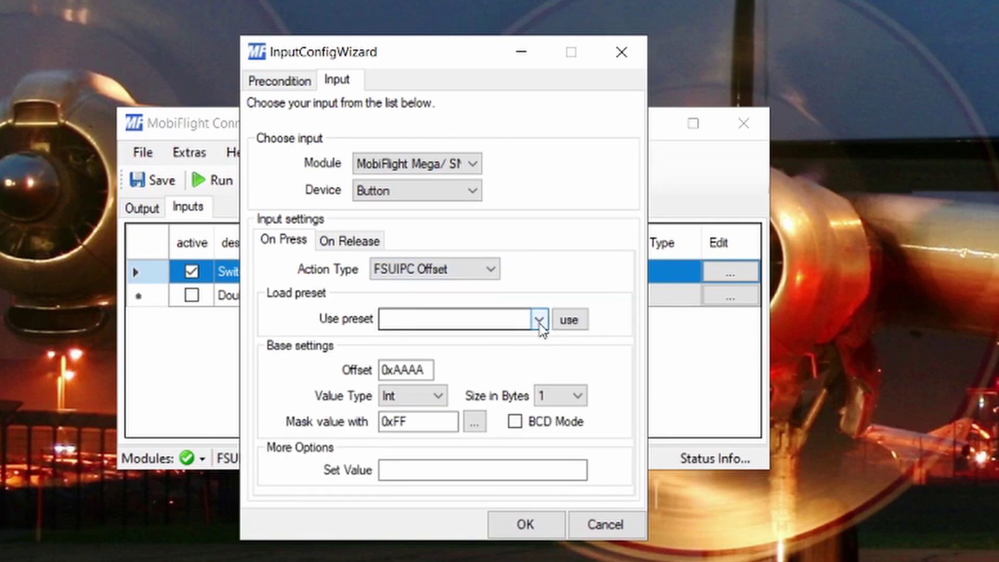
{"action": "left_click", "coordinate": [541, 328]}
{"action": "scroll", "coordinate": [545, 328], "scroll_direction": "down", "scroll_amount": 9}
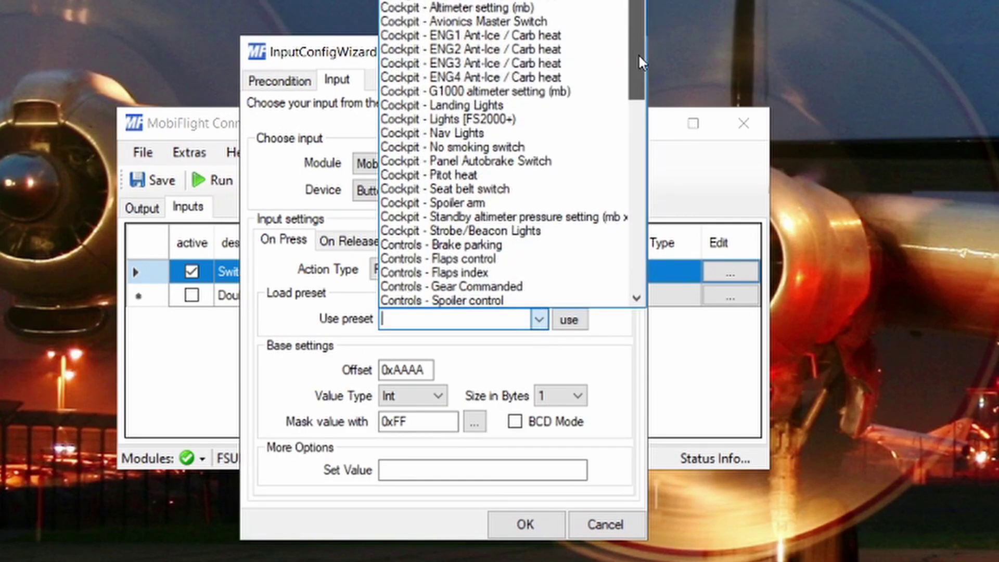
{"action": "left_click", "coordinate": [518, 107]}
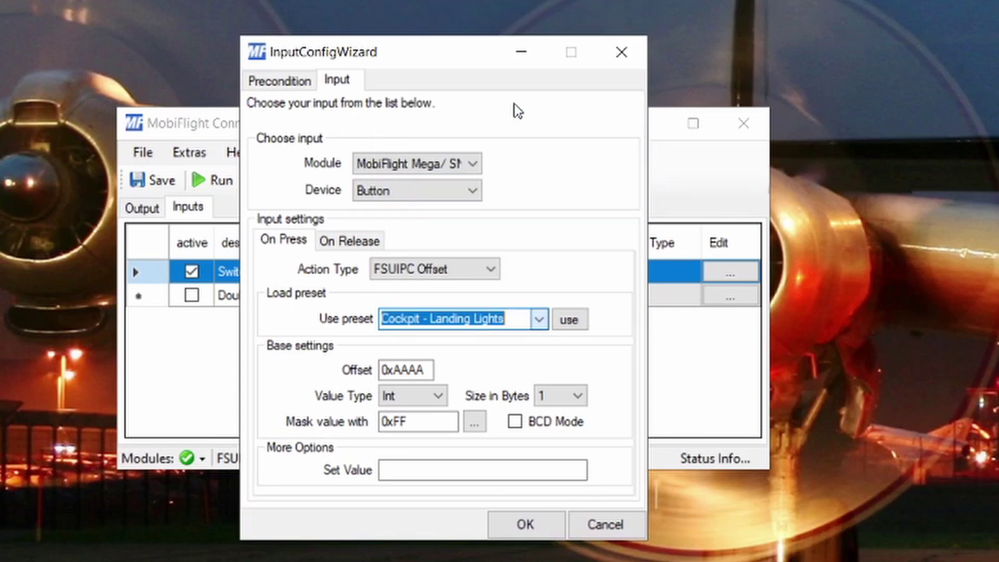
{"action": "left_click", "coordinate": [572, 319]}
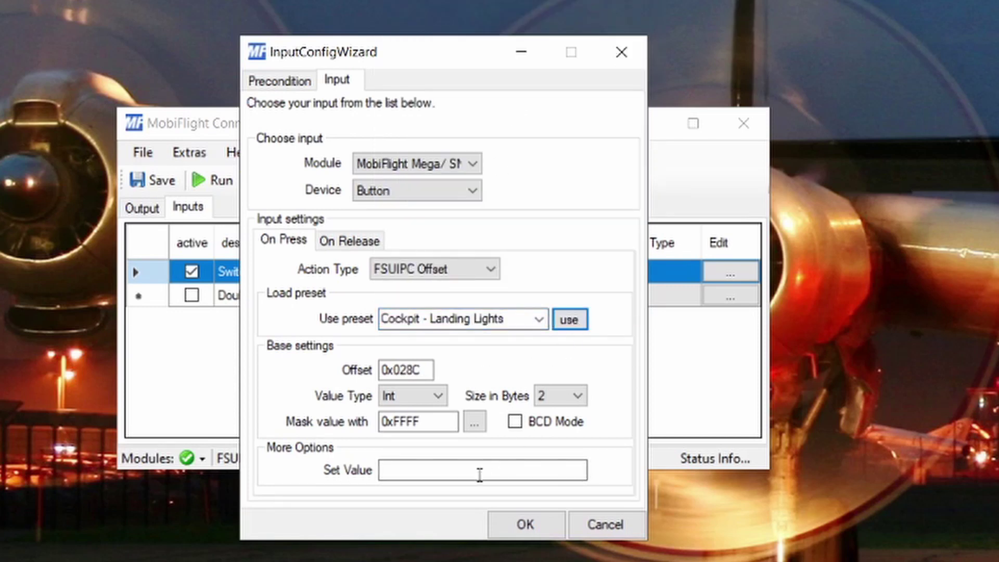
{"action": "left_click", "coordinate": [436, 472]}
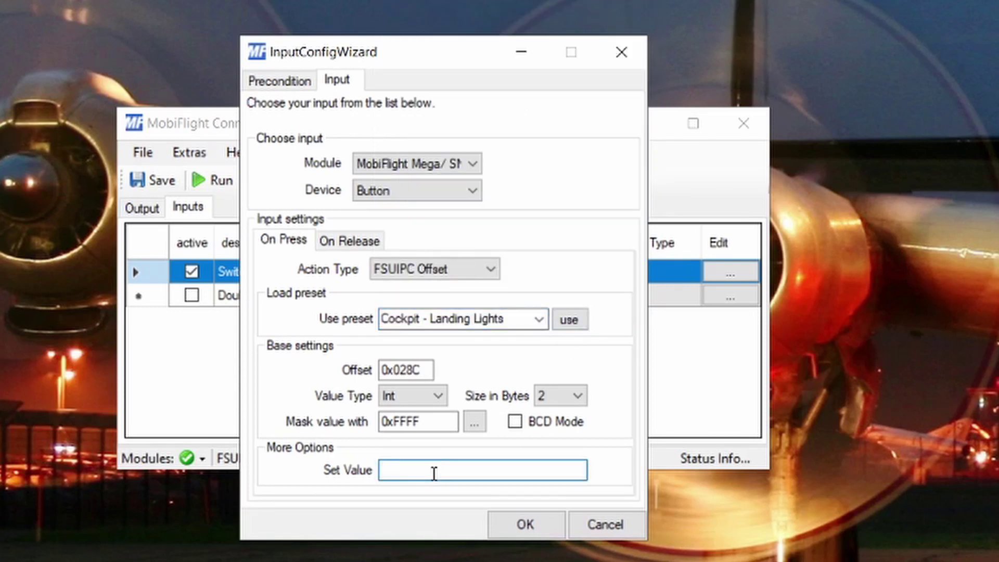
Step: Make On Release also write an FSUIPC Offset
{"action": "left_click", "coordinate": [339, 242]}
{"action": "left_click", "coordinate": [426, 269]}
{"action": "left_click", "coordinate": [409, 294]}
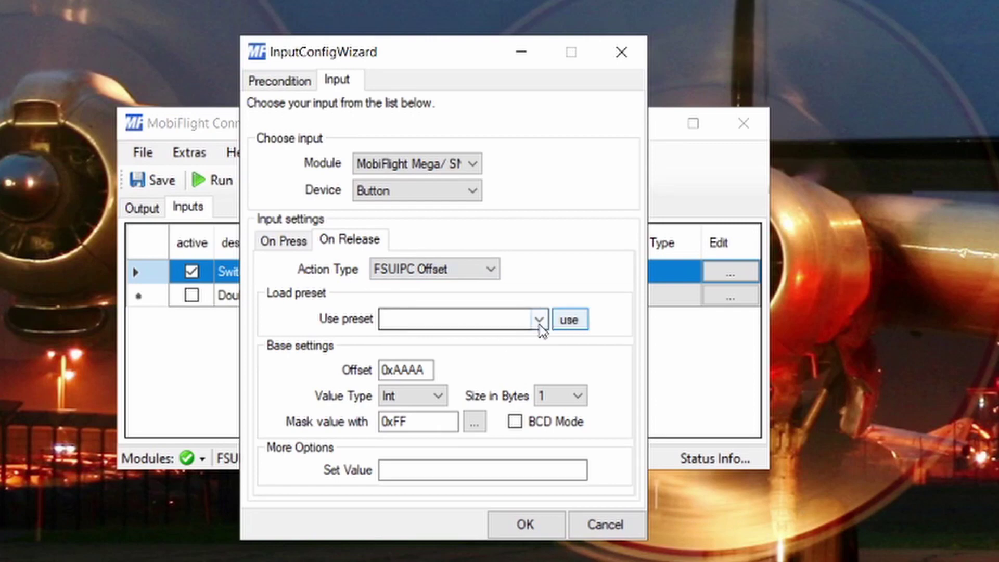
Step: Load the Cockpit - Landing Lights preset for release with value 1, confirm, and Run
{"action": "left_click", "coordinate": [547, 326]}
{"action": "scroll", "coordinate": [536, 77], "scroll_direction": "down", "scroll_amount": 8}
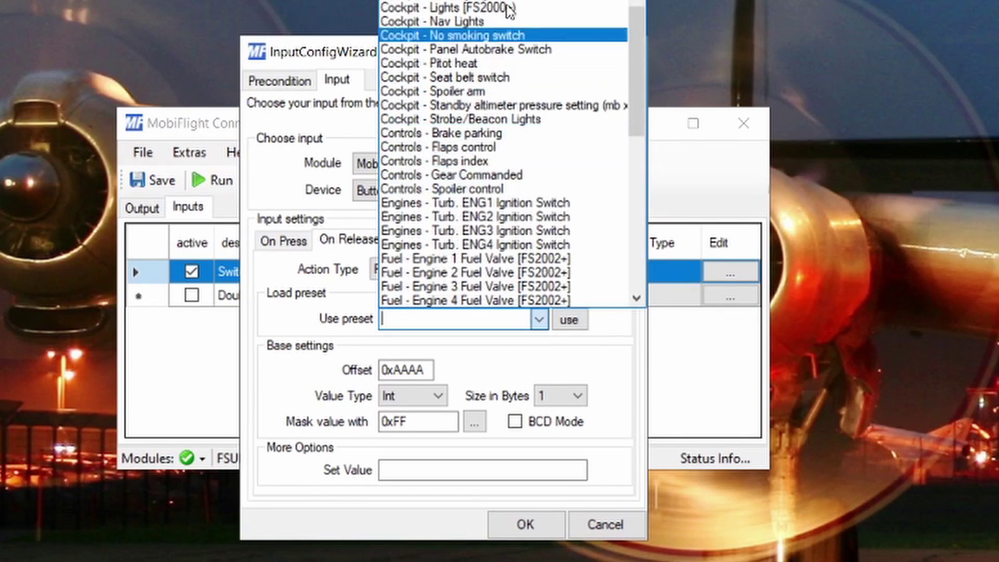
{"action": "scroll", "coordinate": [508, 14], "scroll_direction": "up", "scroll_amount": 1}
{"action": "left_click", "coordinate": [509, 7]}
{"action": "left_click", "coordinate": [569, 320]}
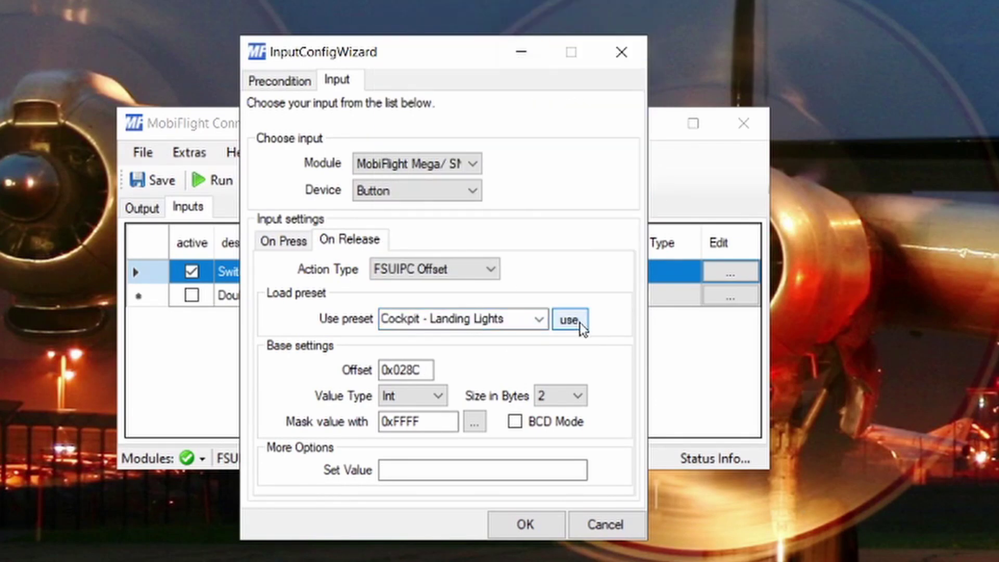
{"action": "left_click", "coordinate": [488, 475]}
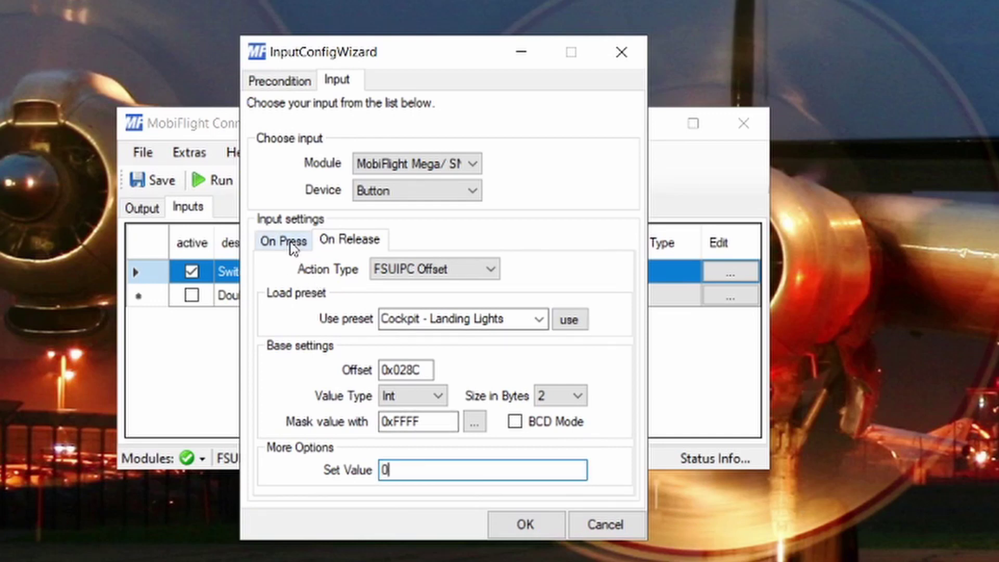
{"action": "key", "text": "BackSpace"}
{"action": "type", "text": "1"}
{"action": "left_click", "coordinate": [524, 525]}
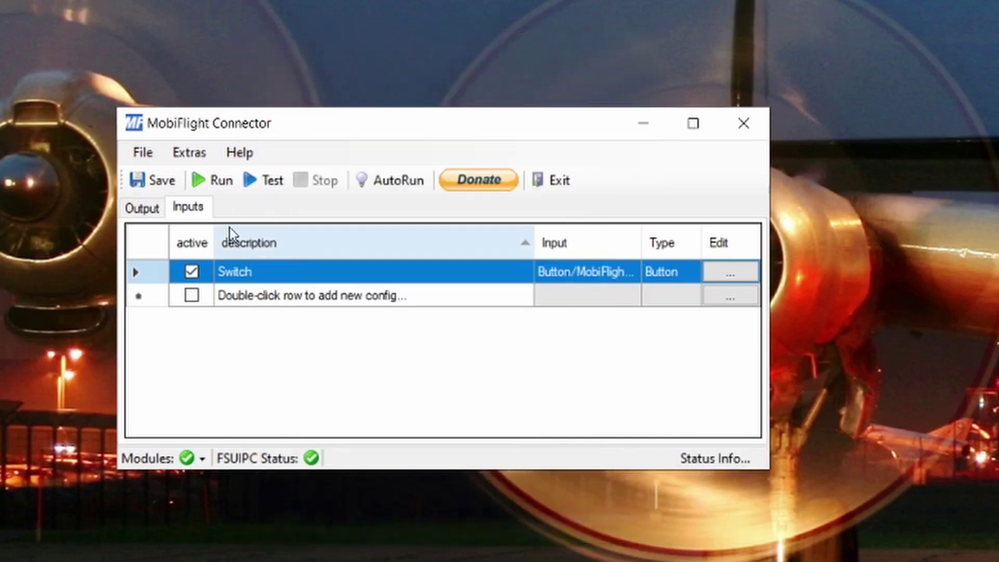
{"action": "left_click", "coordinate": [216, 180]}
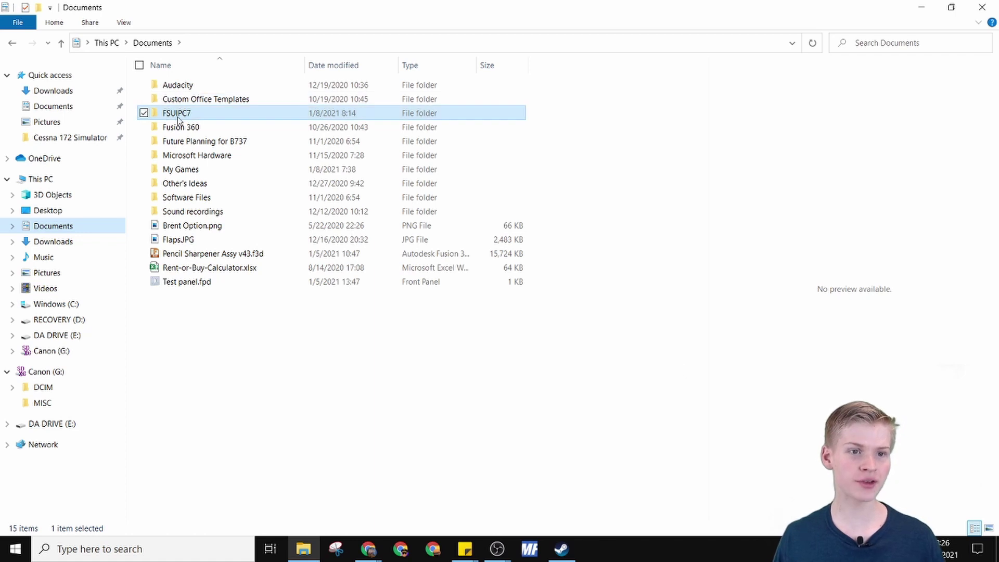
Step: Open FSUIPC7 Offsets Status.pdf from the Documents\FSUIPC7 folder
{"action": "double_click", "coordinate": [222, 113]}
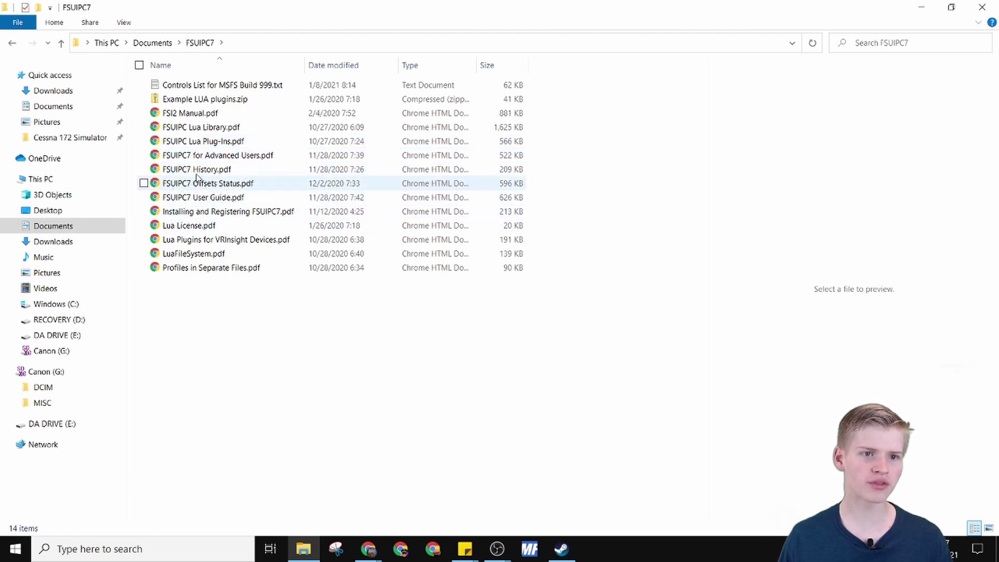
{"action": "double_click", "coordinate": [182, 186]}
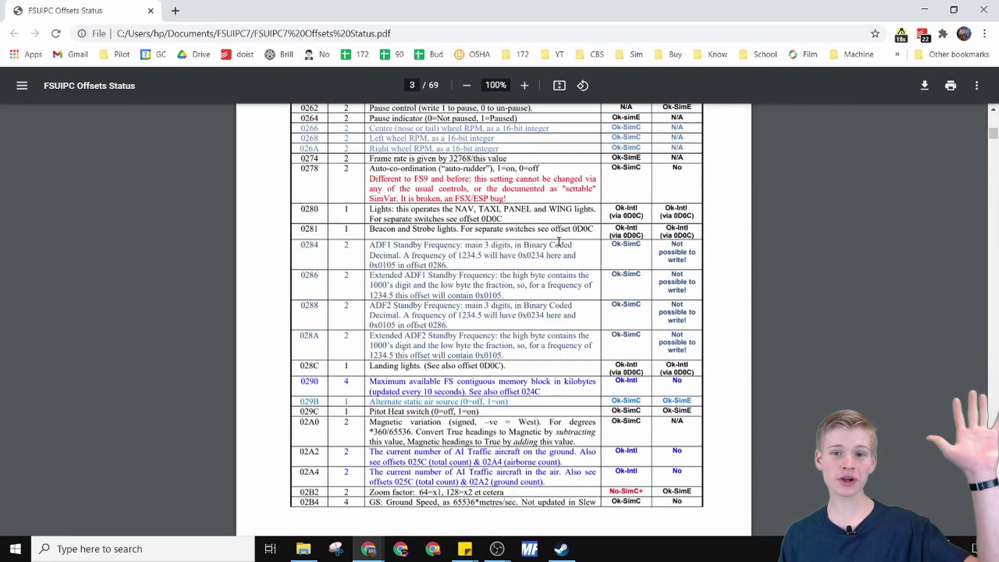
Step: Scroll the offsets PDF past 028C Landing lights to page 13, glancing at MobiFlight
{"action": "scroll", "coordinate": [551, 285], "scroll_direction": "down", "scroll_amount": 20}
{"action": "scroll", "coordinate": [551, 285], "scroll_direction": "down", "scroll_amount": 15}
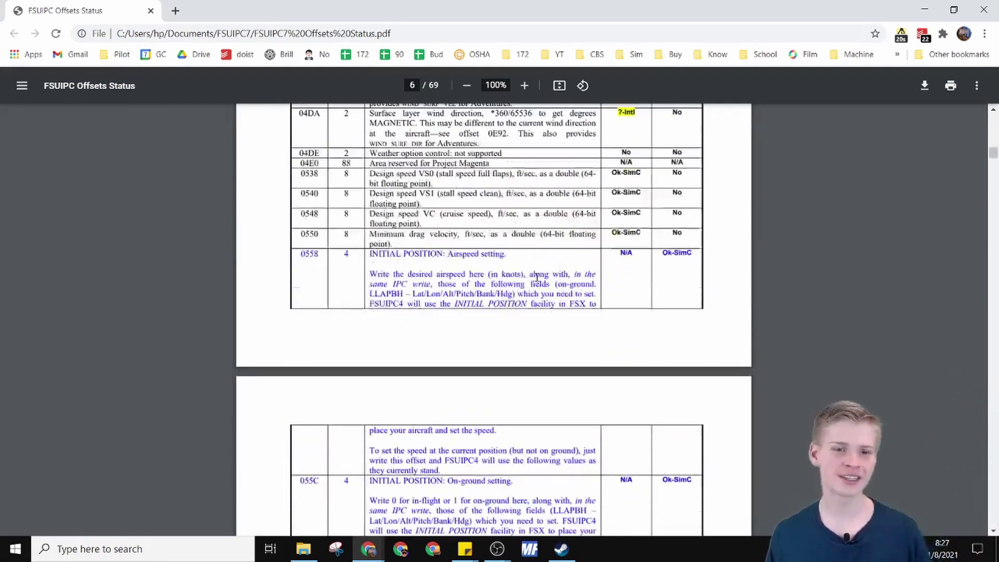
{"action": "scroll", "coordinate": [536, 166], "scroll_direction": "down", "scroll_amount": 20}
{"action": "key", "text": "alt+Tab"}
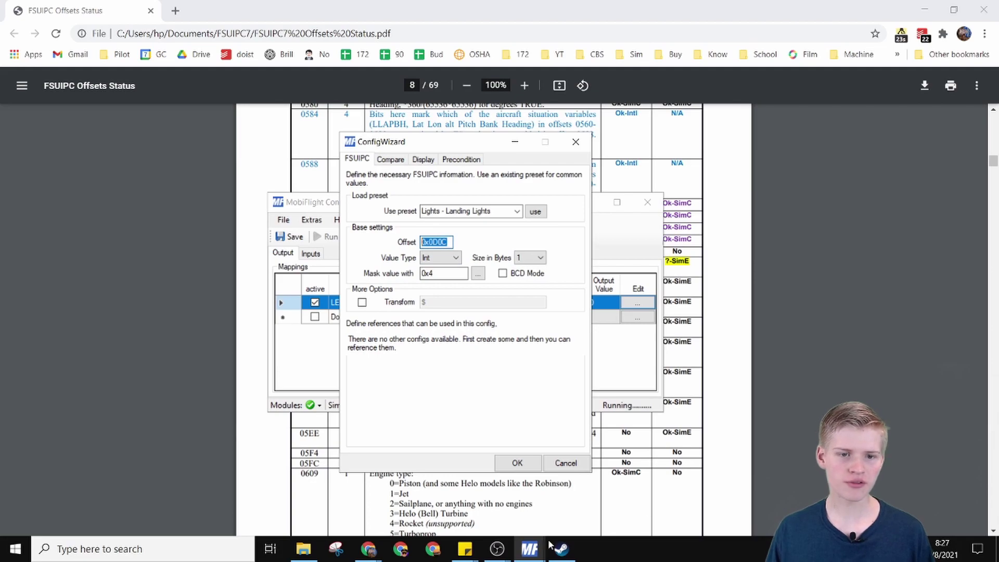
{"action": "left_click", "coordinate": [739, 495]}
{"action": "scroll", "coordinate": [670, 355], "scroll_direction": "down", "scroll_amount": 20}
{"action": "scroll", "coordinate": [670, 355], "scroll_direction": "down", "scroll_amount": 20}
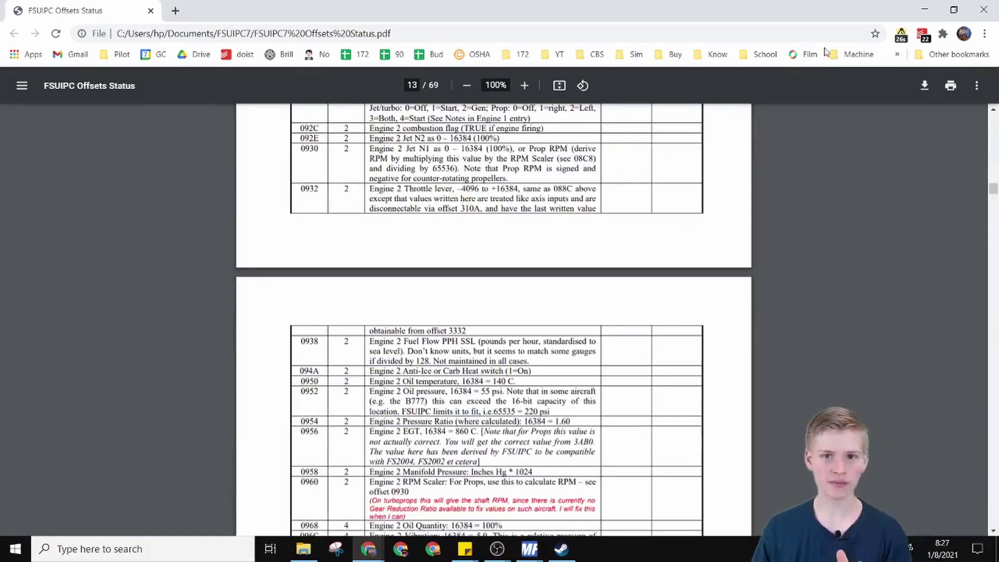
{"action": "key", "text": "alt+Tab"}
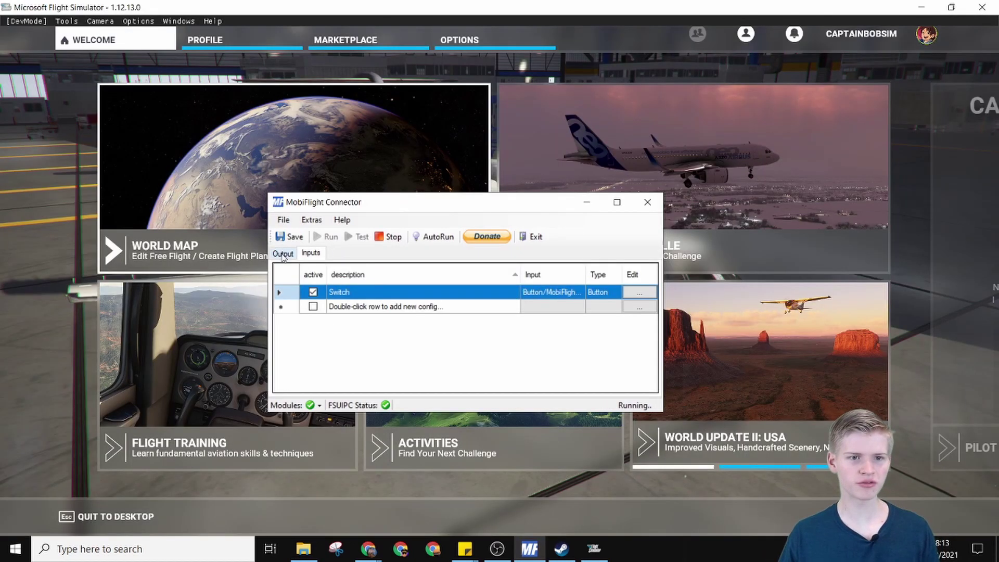
Step: Show the LED output mapping, minimize MobiFlight, and start a flight from the World Map
{"action": "left_click", "coordinate": [283, 253]}
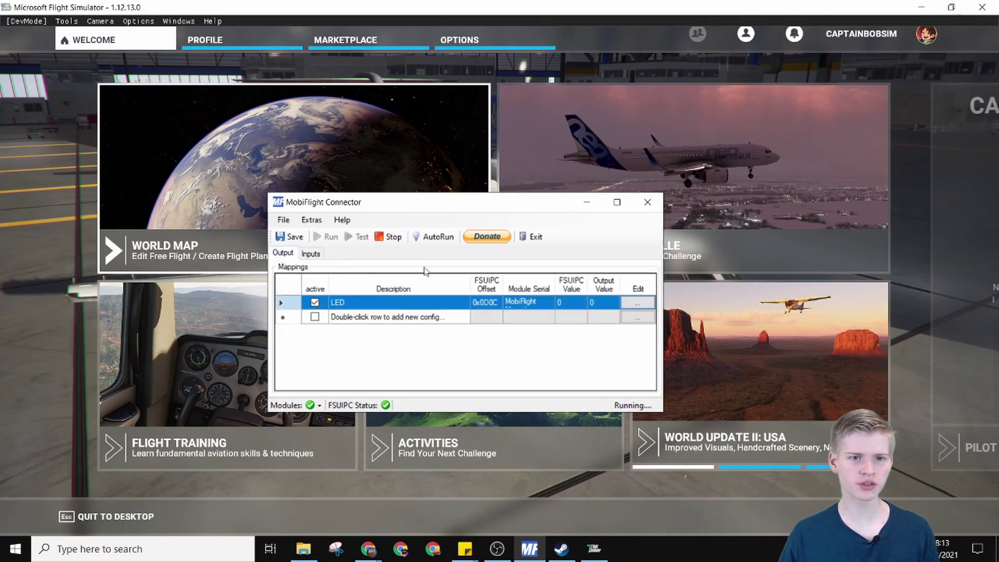
{"action": "left_click", "coordinate": [586, 203]}
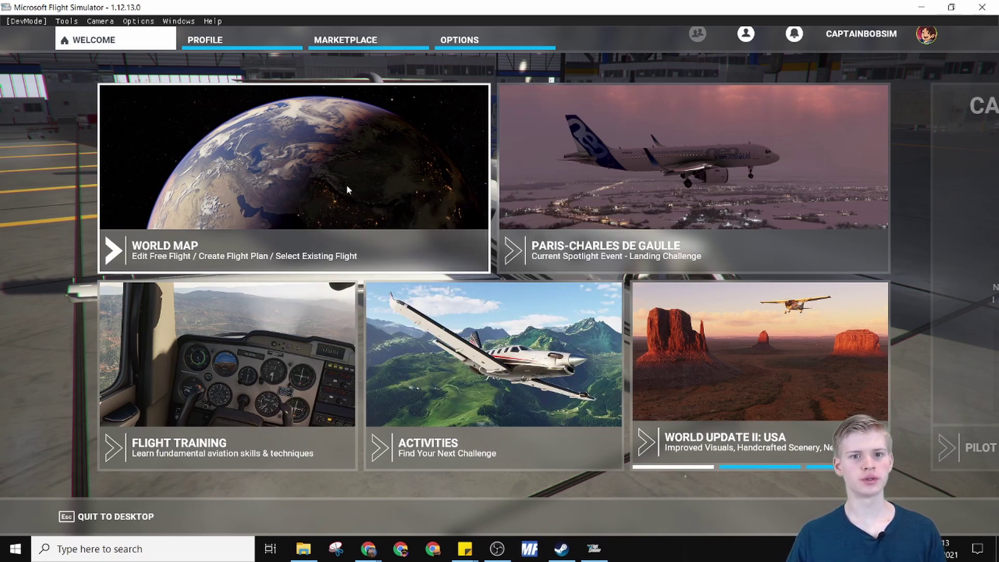
{"action": "left_click", "coordinate": [347, 236]}
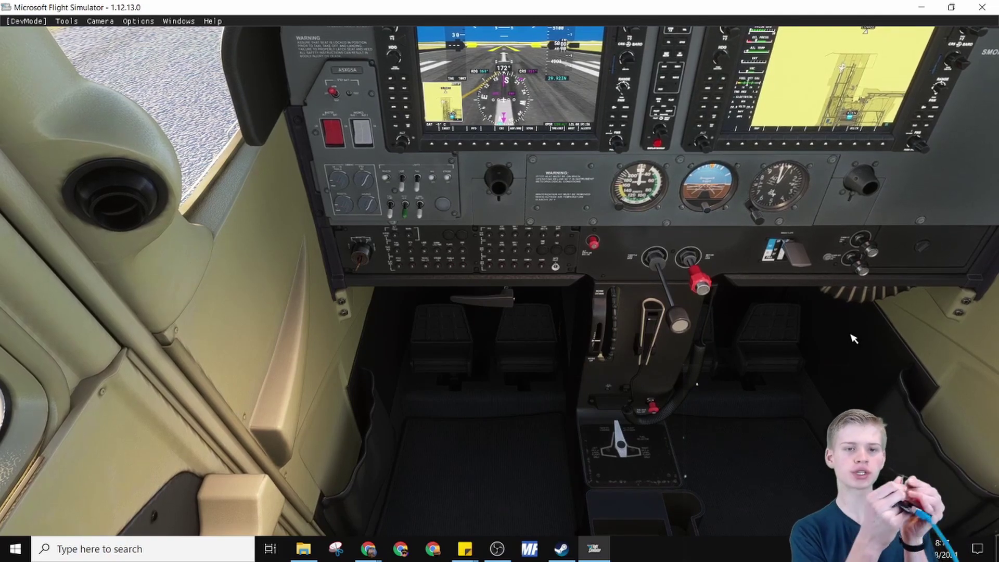
Step: Toggle the landing lights on and off four times with the hardware switch (Ctrl+L)
{"action": "key", "text": "ctrl+l"}
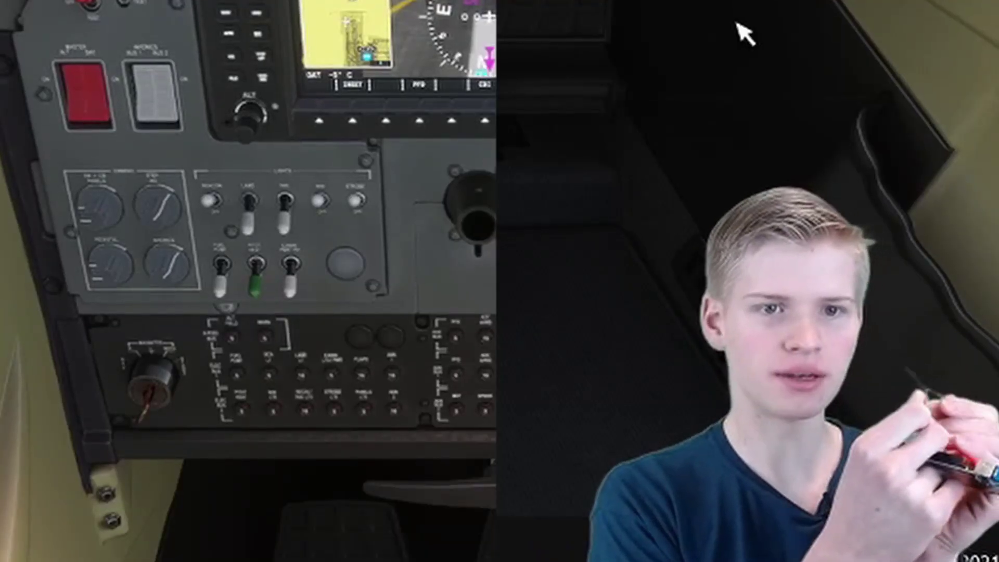
{"action": "key", "text": "ctrl+l"}
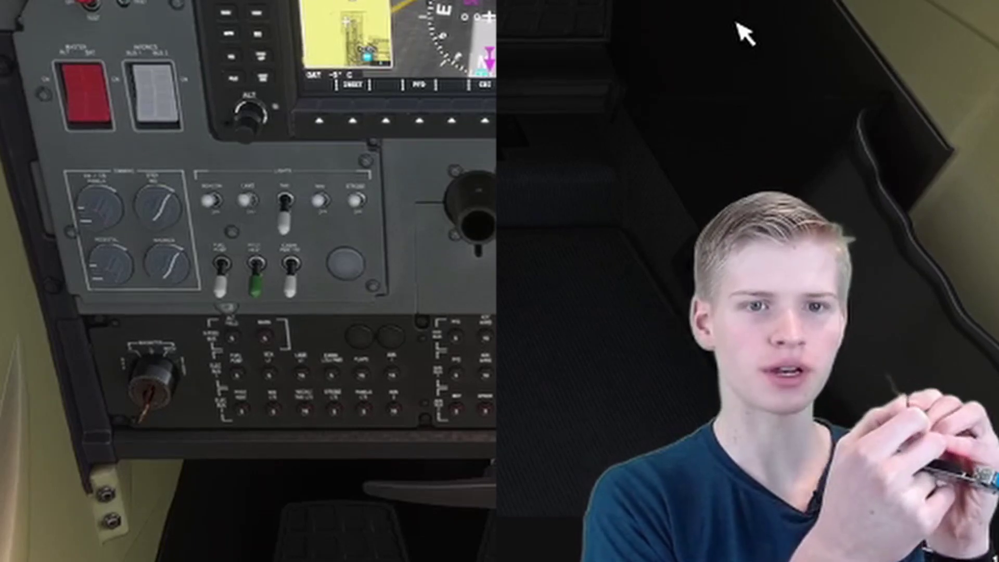
{"action": "key", "text": "ctrl+l"}
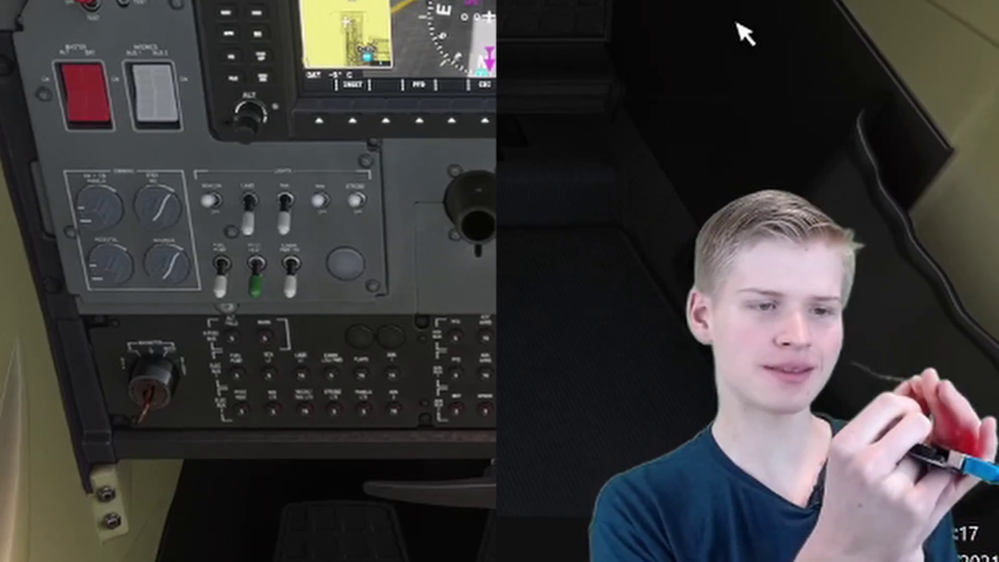
{"action": "key", "text": "ctrl+l"}
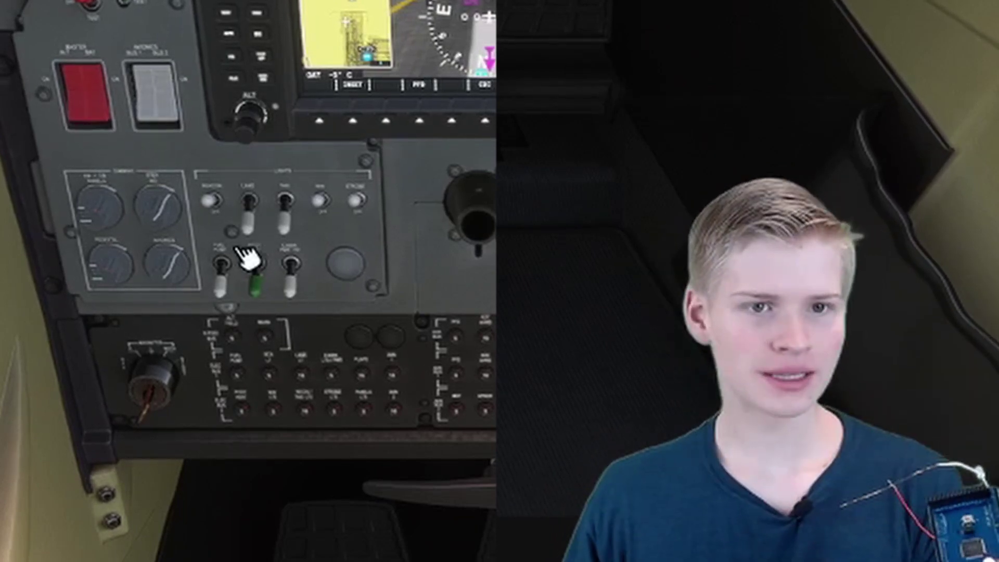
Step: Flip the cockpit LAND switch on, then off, so the board's LED lights and darkens
{"action": "left_click", "coordinate": [249, 222]}
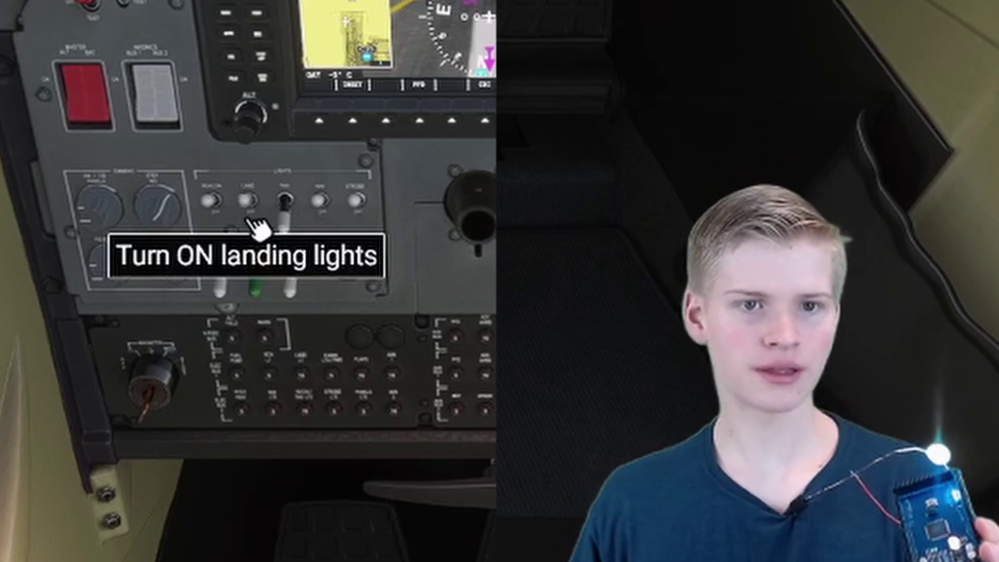
{"action": "left_click", "coordinate": [250, 215]}
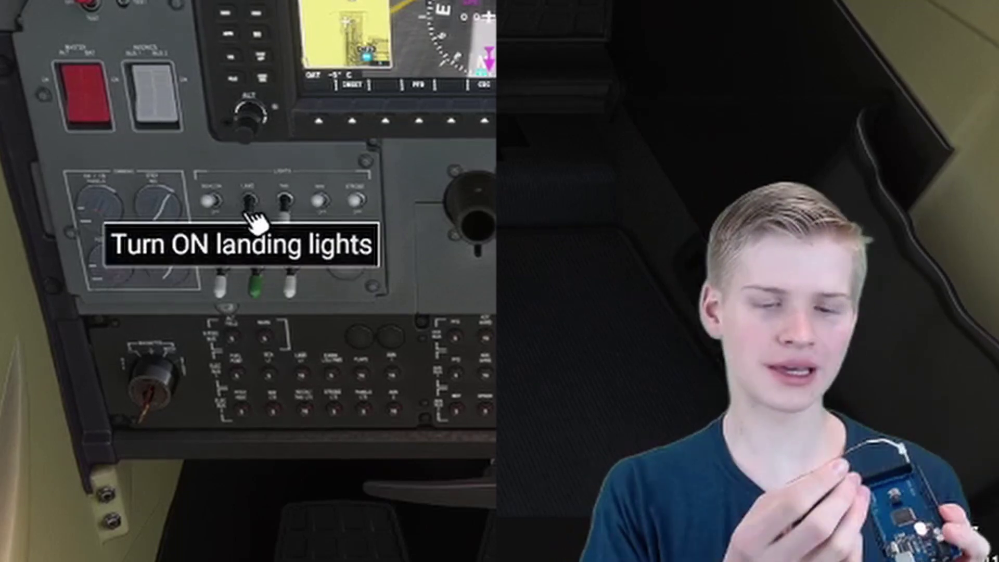